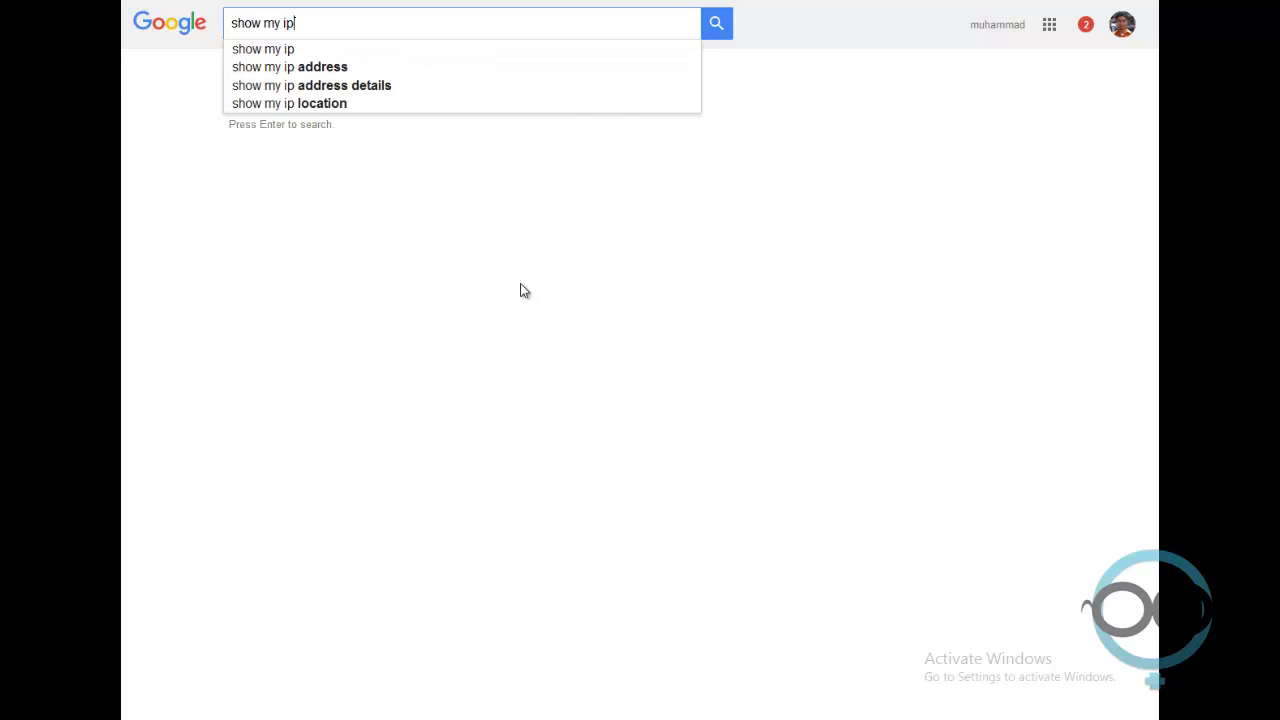
# - Search Google for "show my ip address" and highlight the public IP address in the results
pyautogui.click(329, 68)
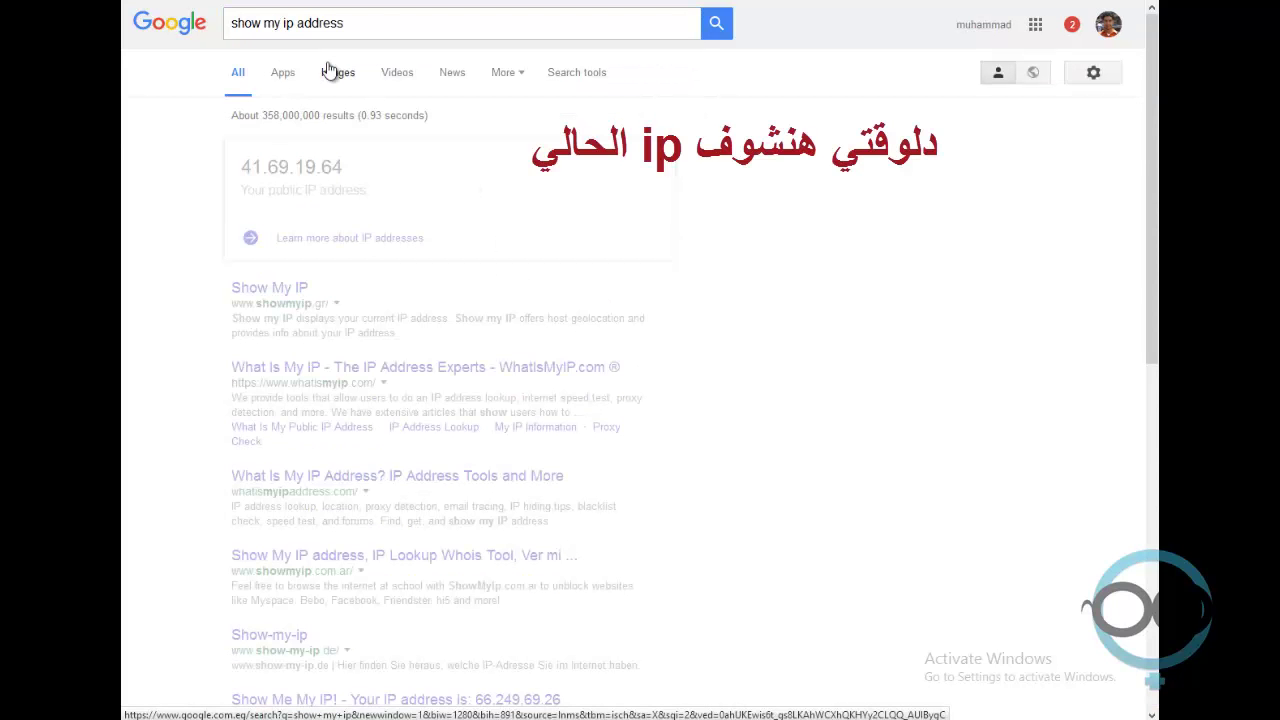
pyautogui.moveTo(352, 180); pyautogui.dragTo(240, 175)
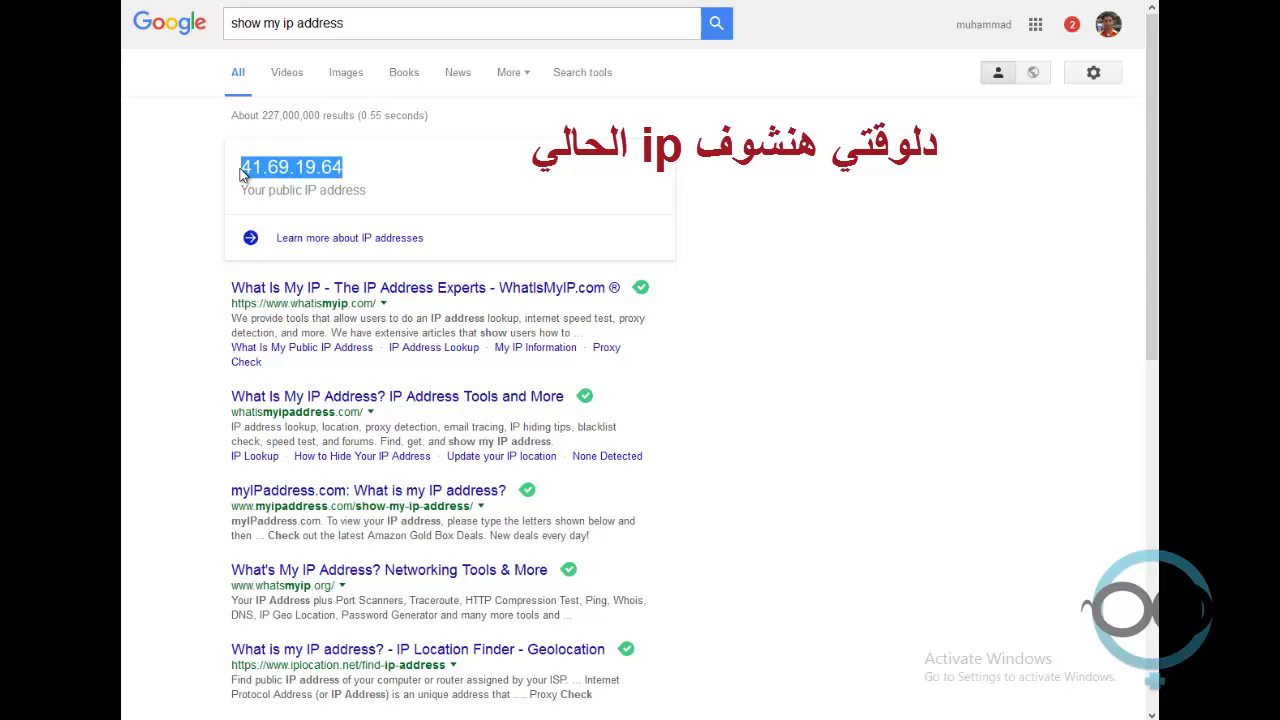
pyautogui.click(338, 186)
pyautogui.moveTo(350, 175); pyautogui.dragTo(241, 175)
pyautogui.click(320, 172)
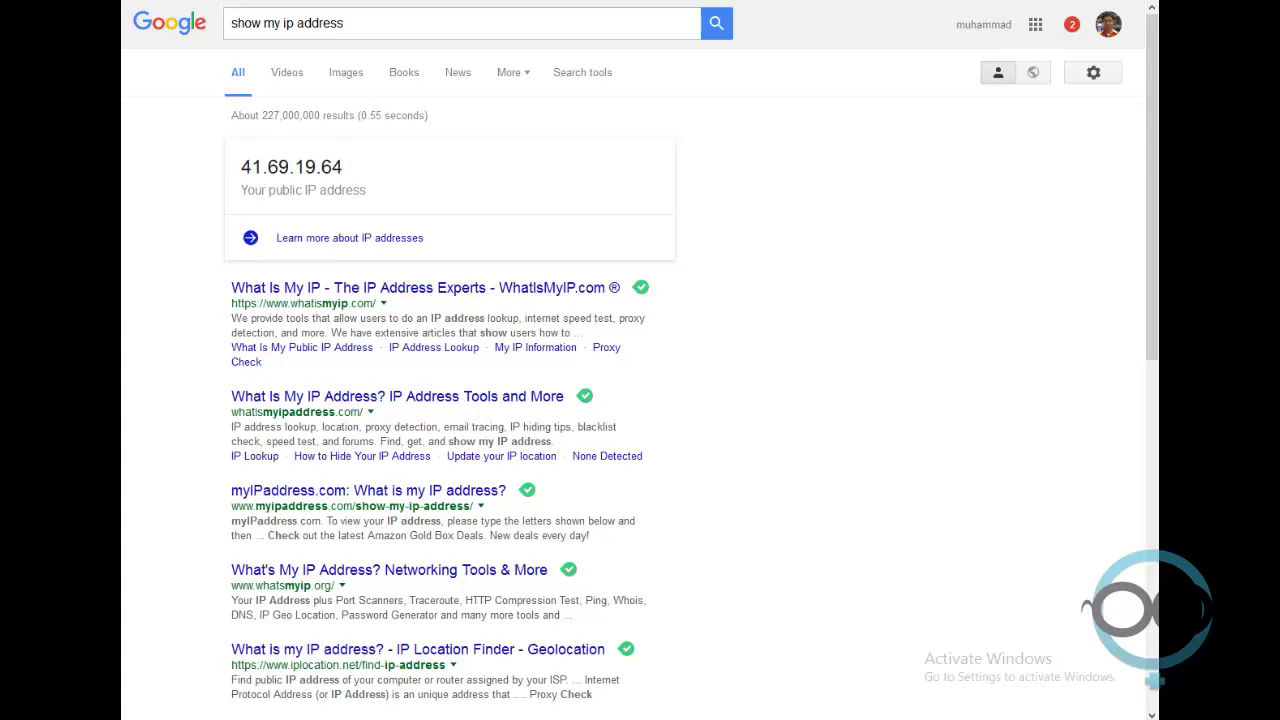
# - Switch to the desktop, open the Hotspot Shield Elite folder in a maximized window and go into its Setup folder
pyautogui.click(496, 716)
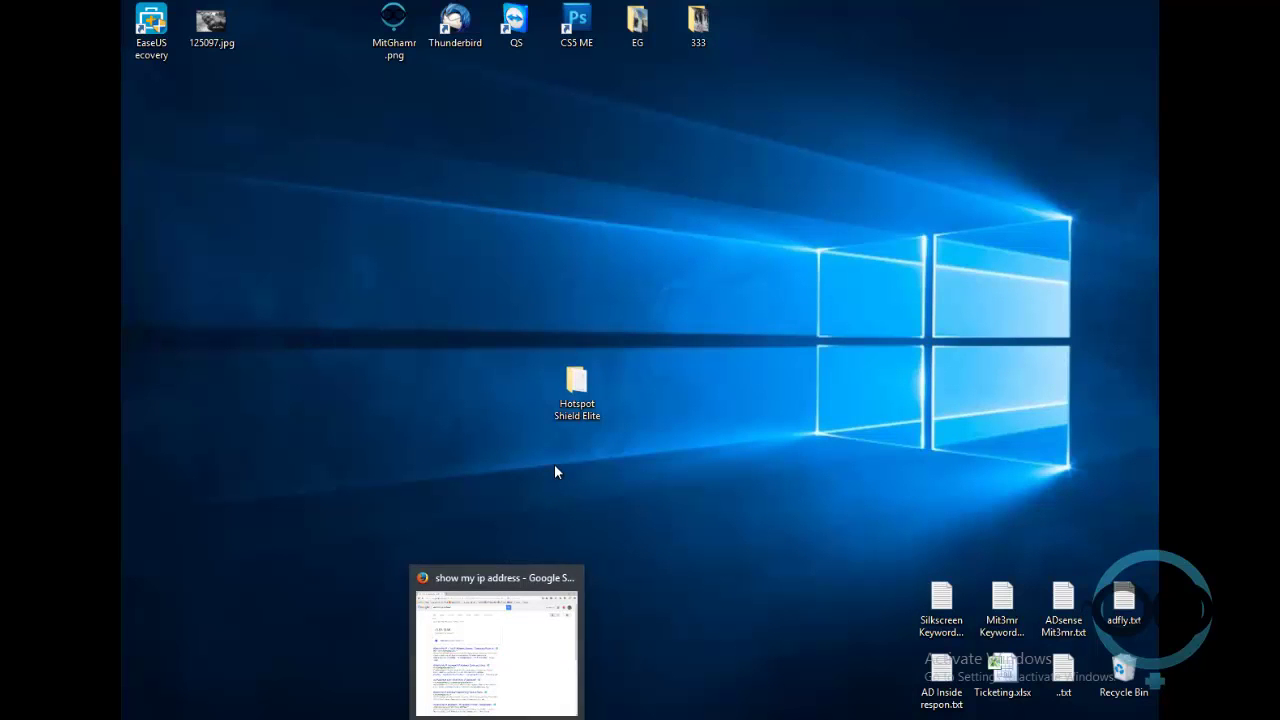
pyautogui.click(583, 422)
pyautogui.doubleClick(583, 410)
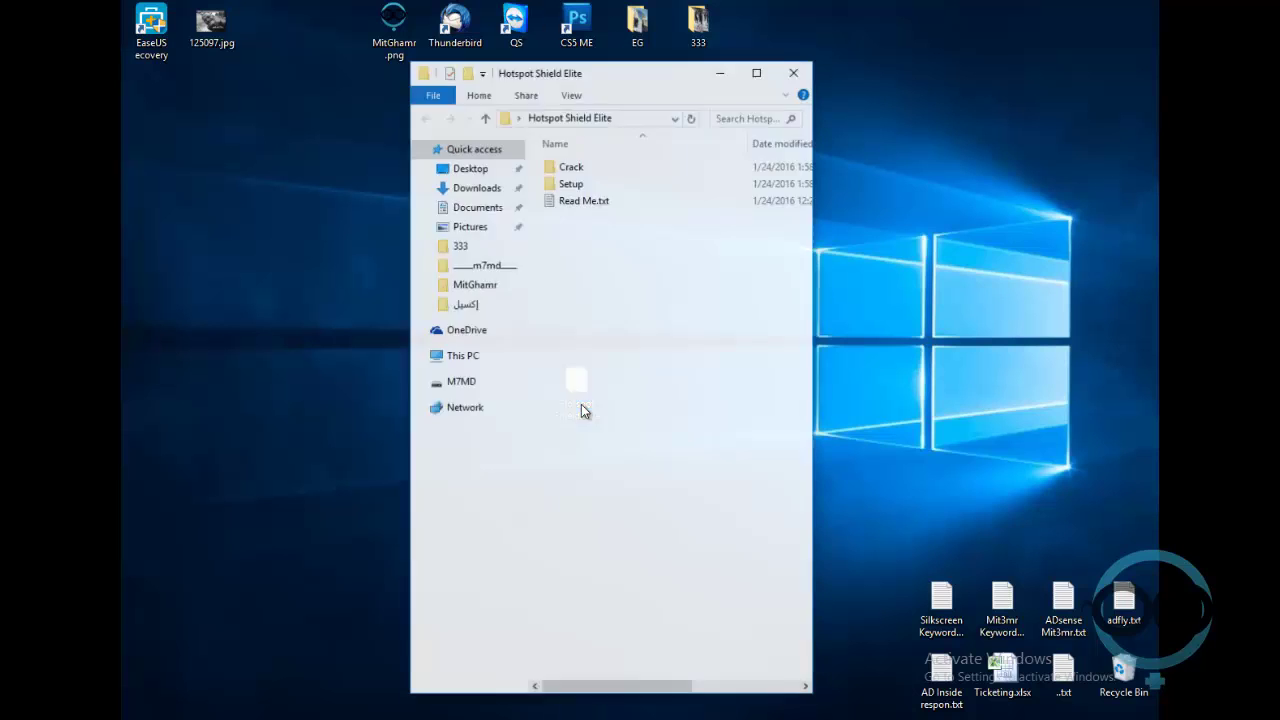
pyautogui.doubleClick(621, 77)
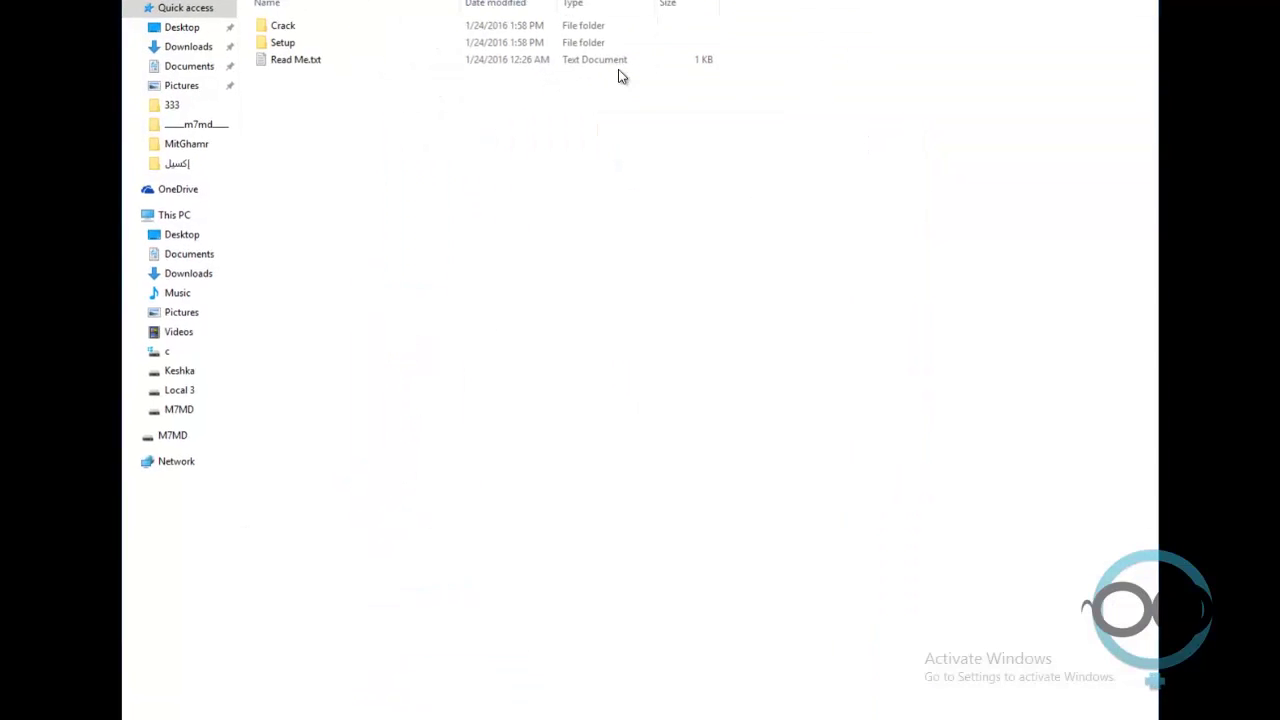
pyautogui.doubleClick(283, 44)
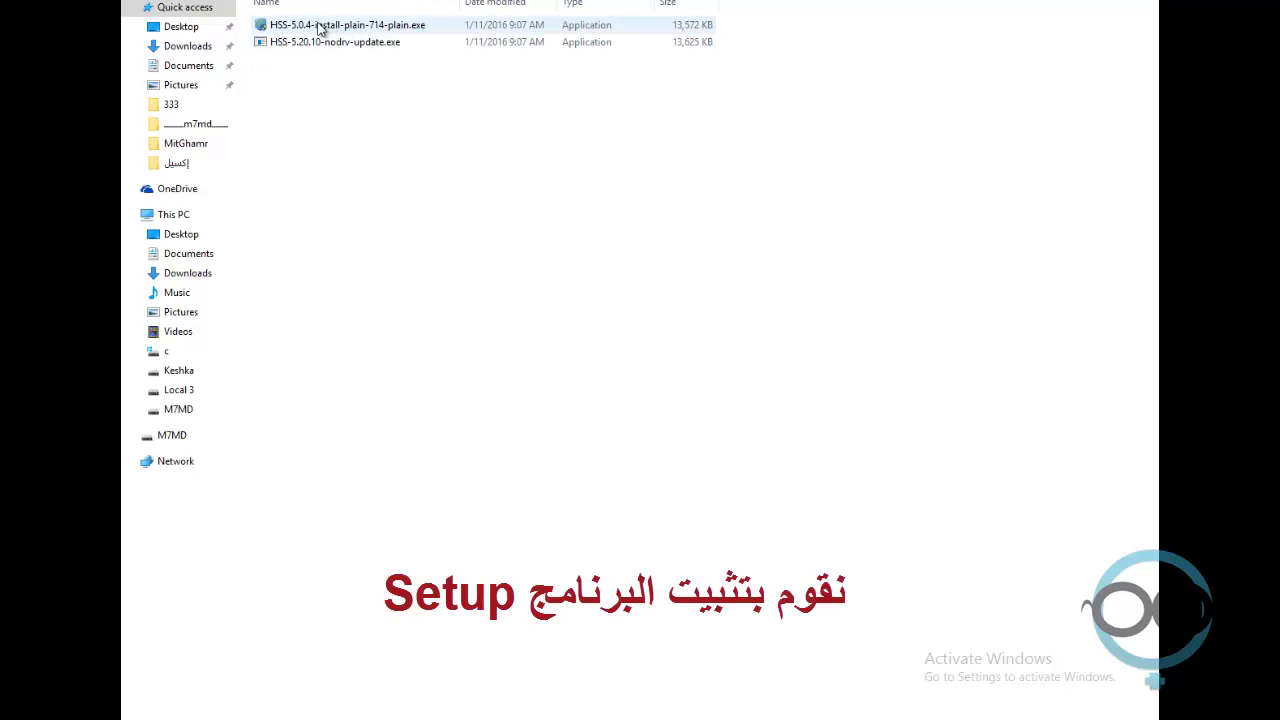
# - Install Hotspot Shield 5.0.4 from HSS-5.0.4-install-plain-714-plain.exe, allowing the changes and keeping the desktop shortcut option
pyautogui.doubleClick(318, 28)
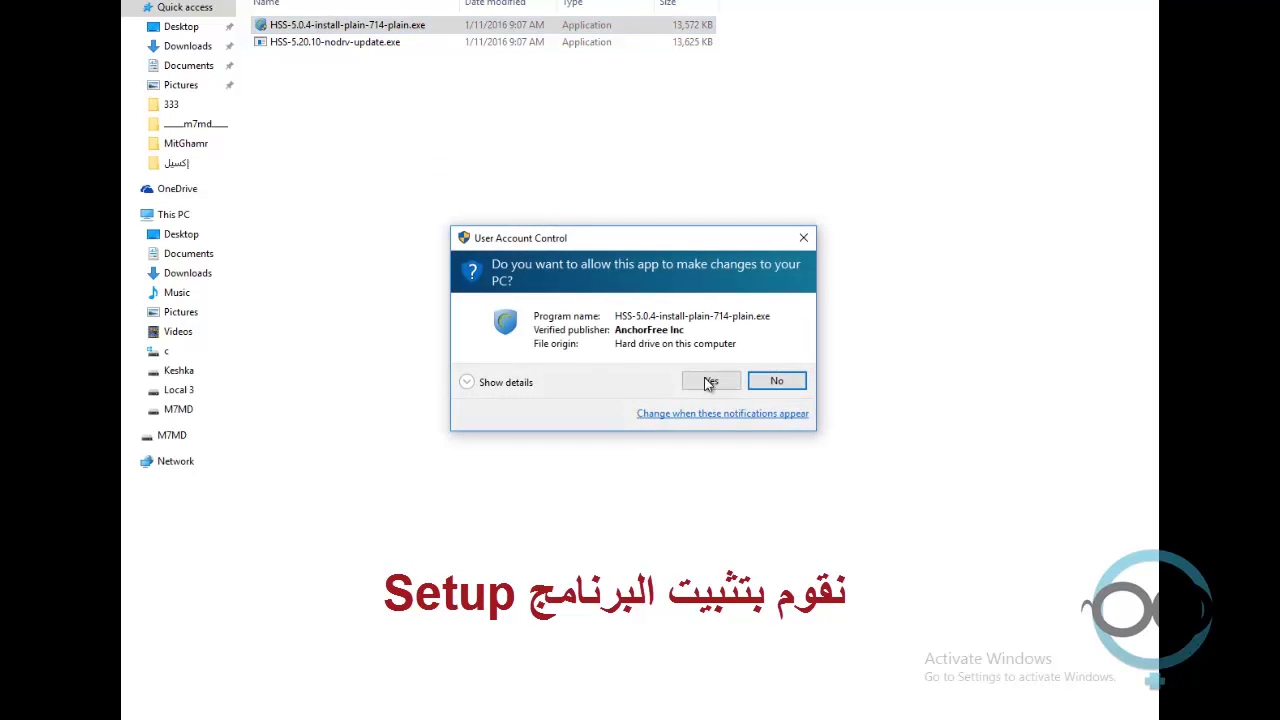
pyautogui.click(724, 381)
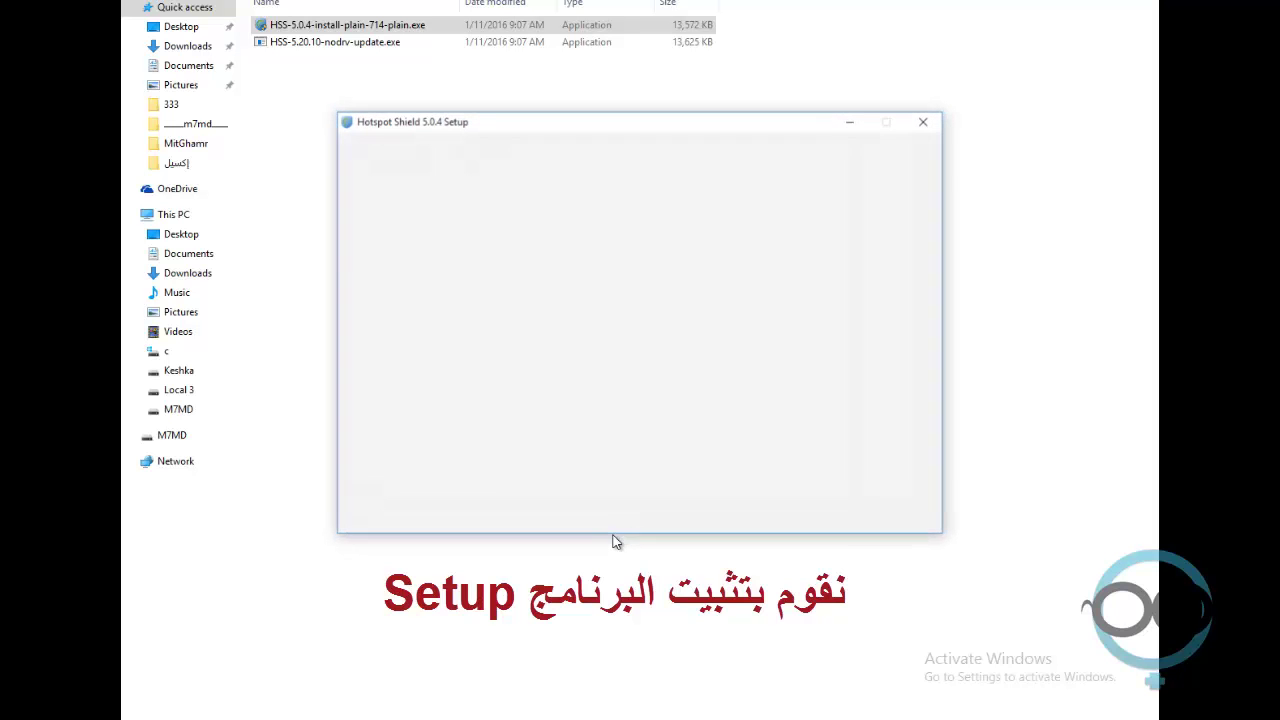
pyautogui.click(826, 506)
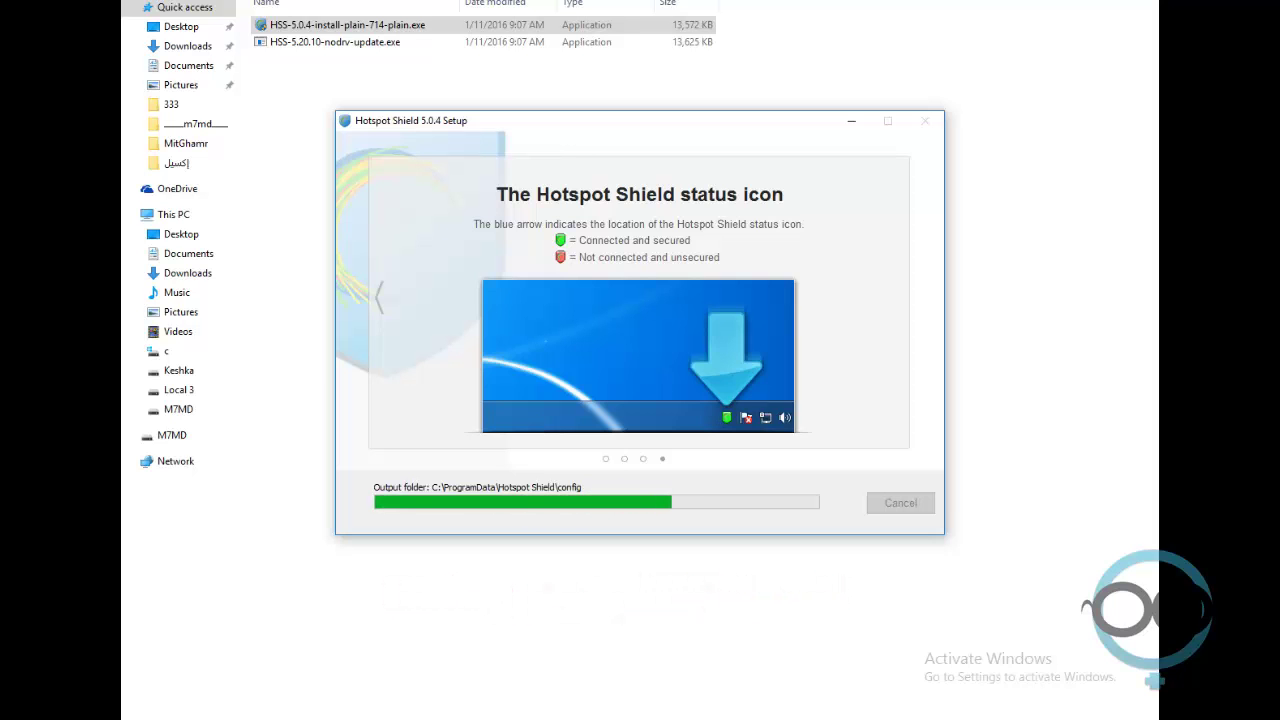
pyautogui.moveTo(537, 715)
pyautogui.moveTo(616, 715)
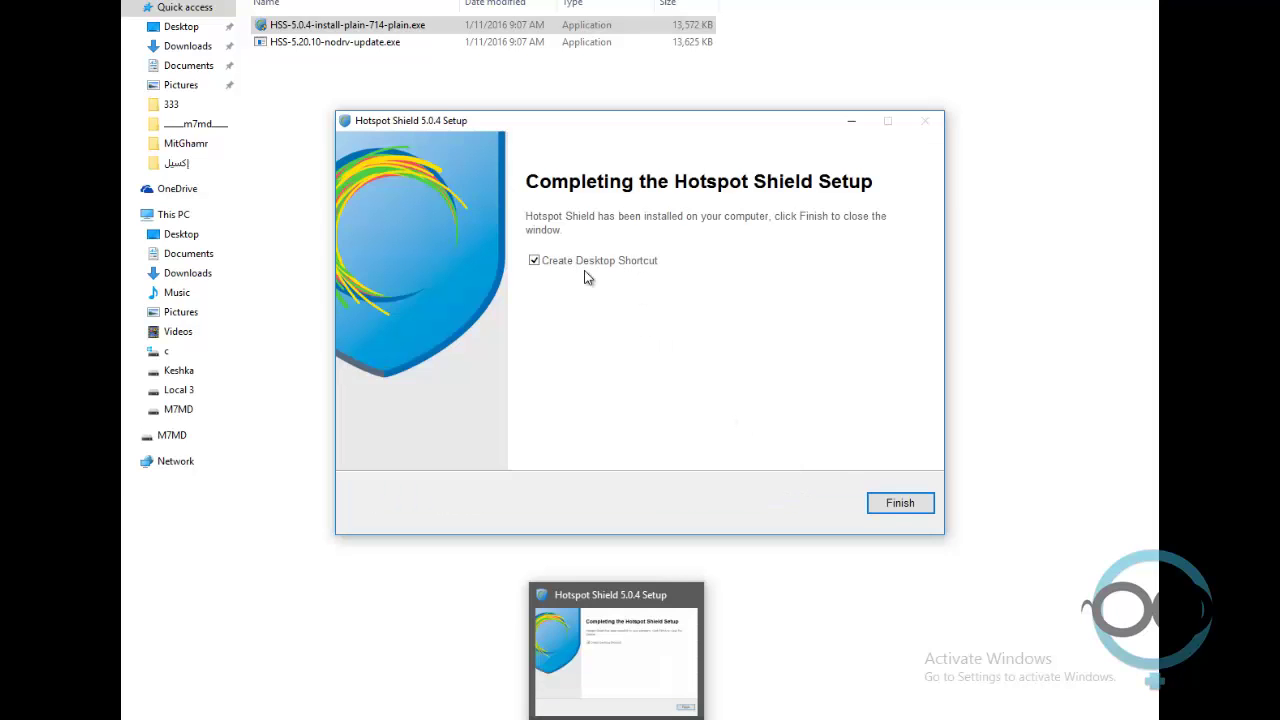
pyautogui.click(897, 510)
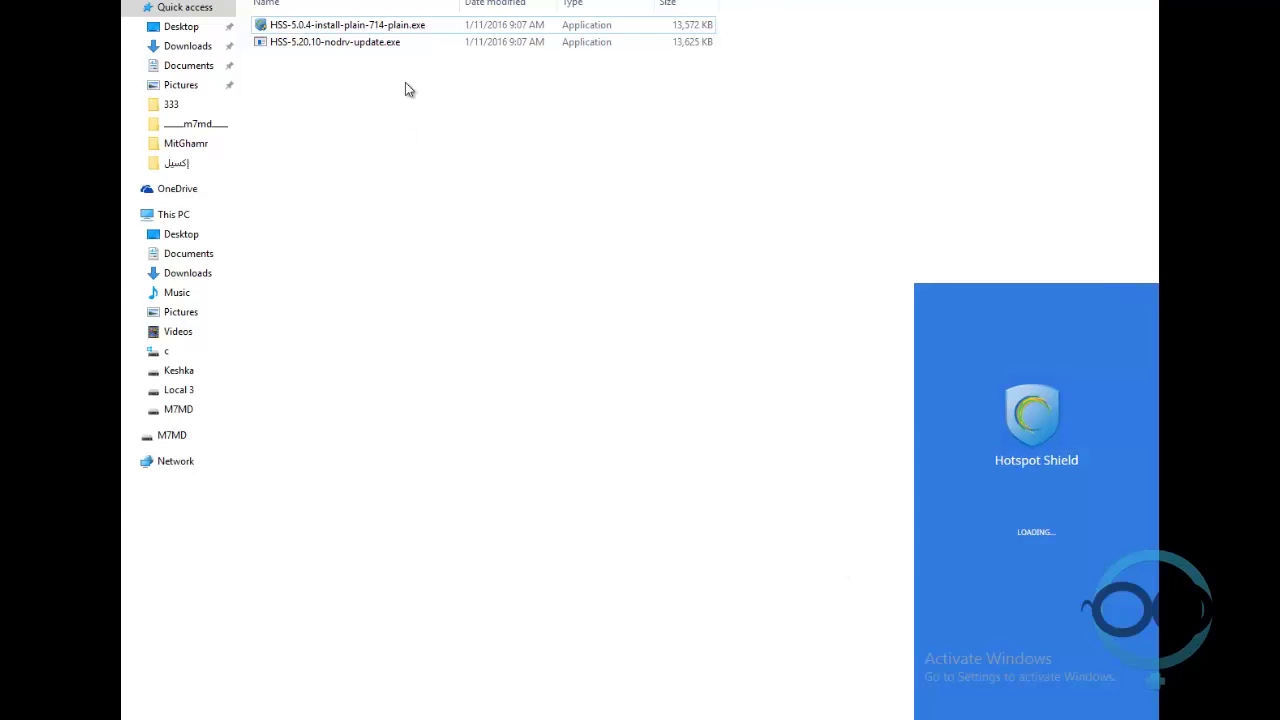
# - Copy the update file HSS-5.20.10-nodrv-update.exe from the Setup folder
pyautogui.click(376, 41)
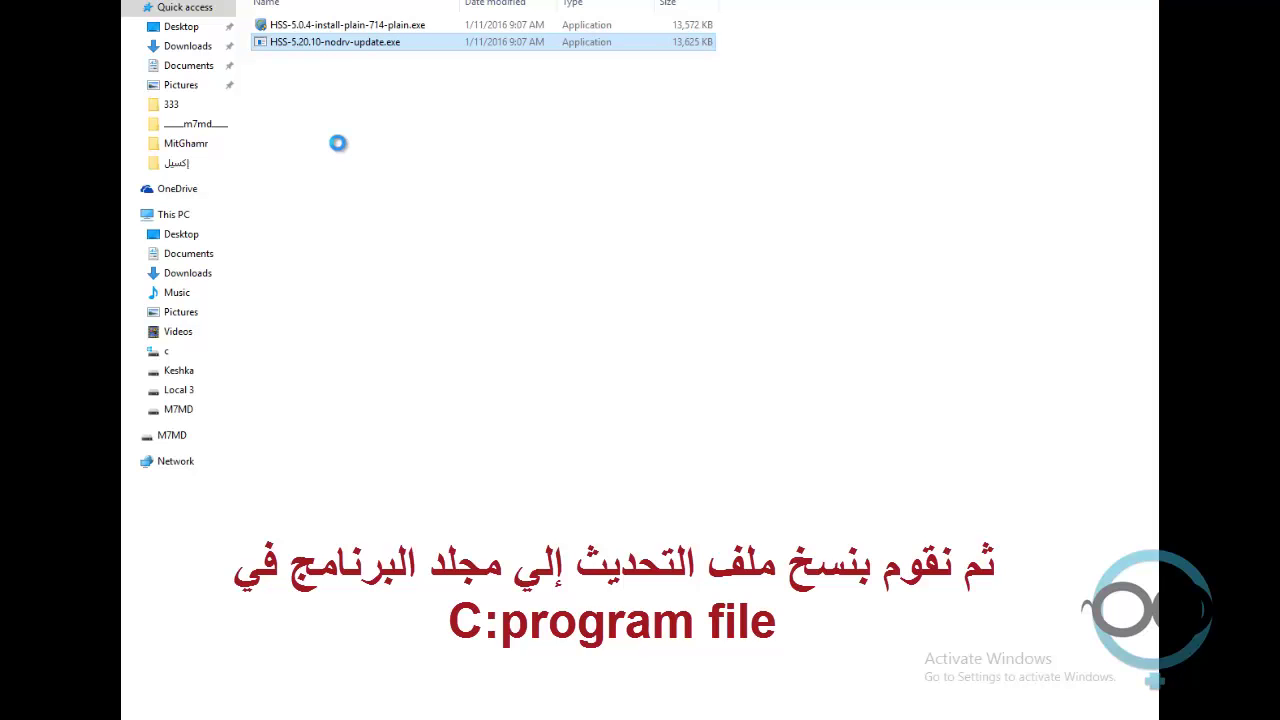
pyautogui.hotkey('shift', 'F10')
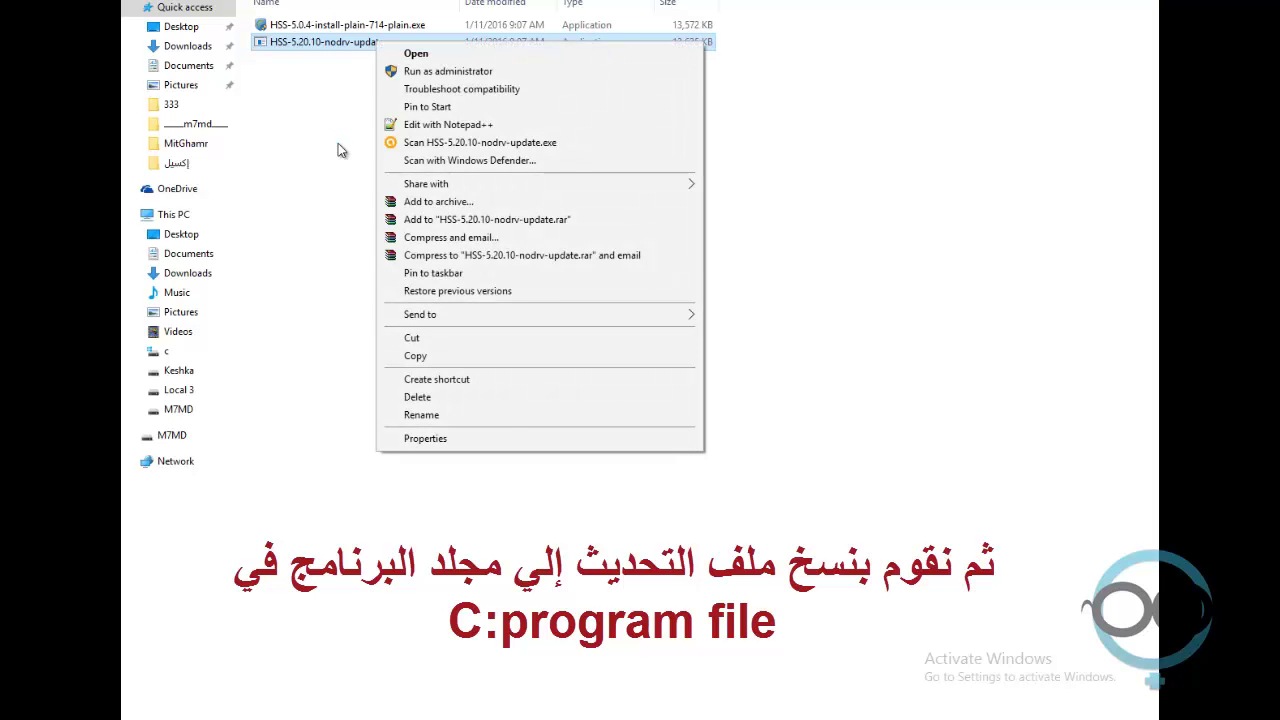
pyautogui.click(412, 355)
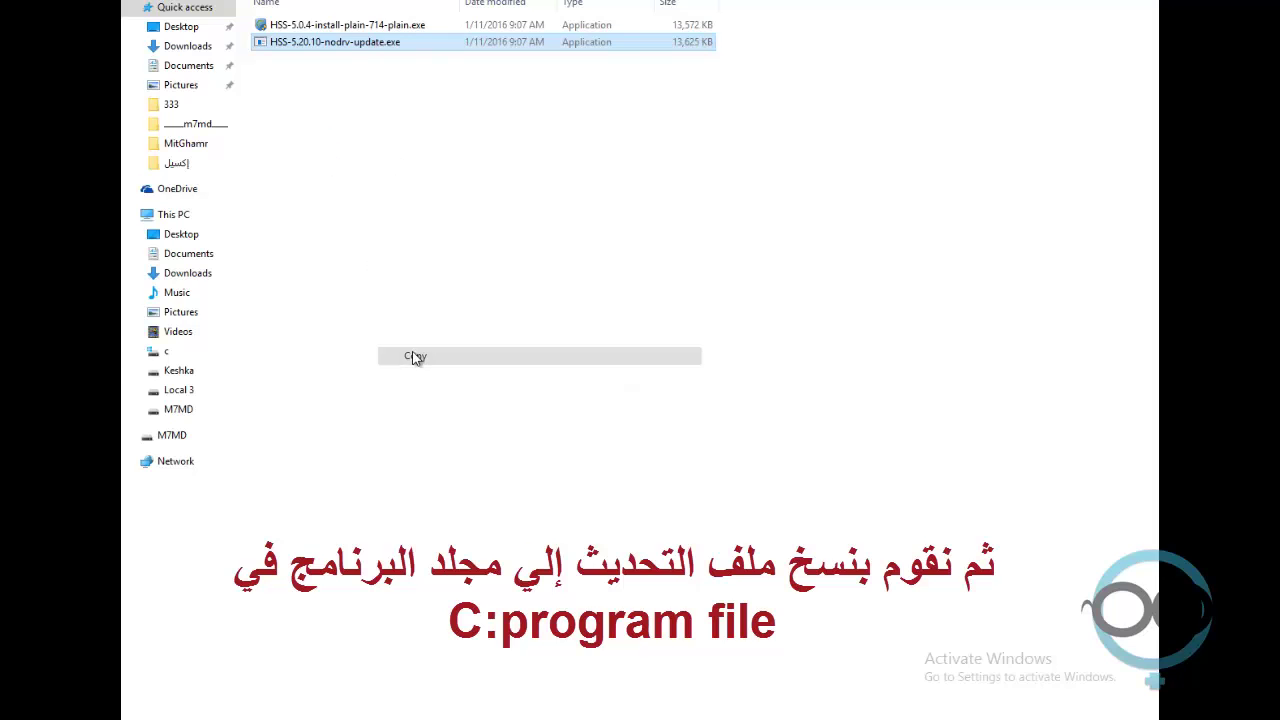
# - Open the Hotspot Shield folder inside Program Files (x86) on drive C
pyautogui.click(137, 351)
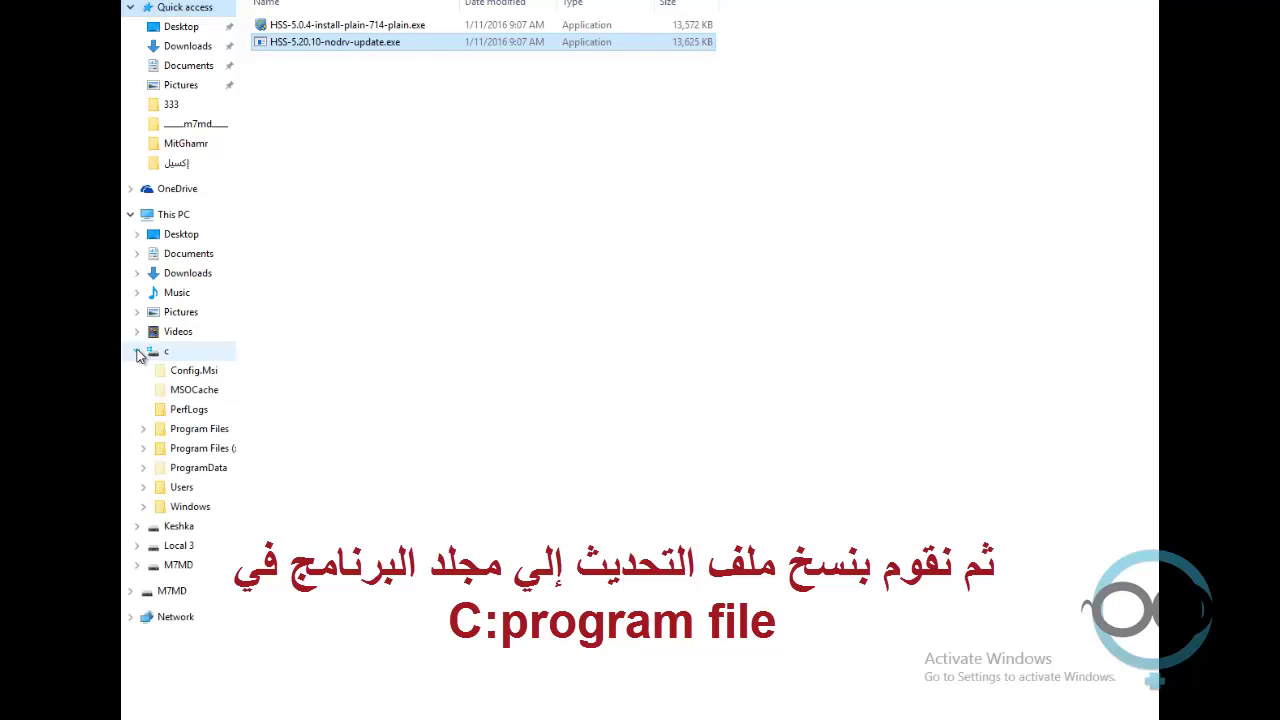
pyautogui.click(143, 428)
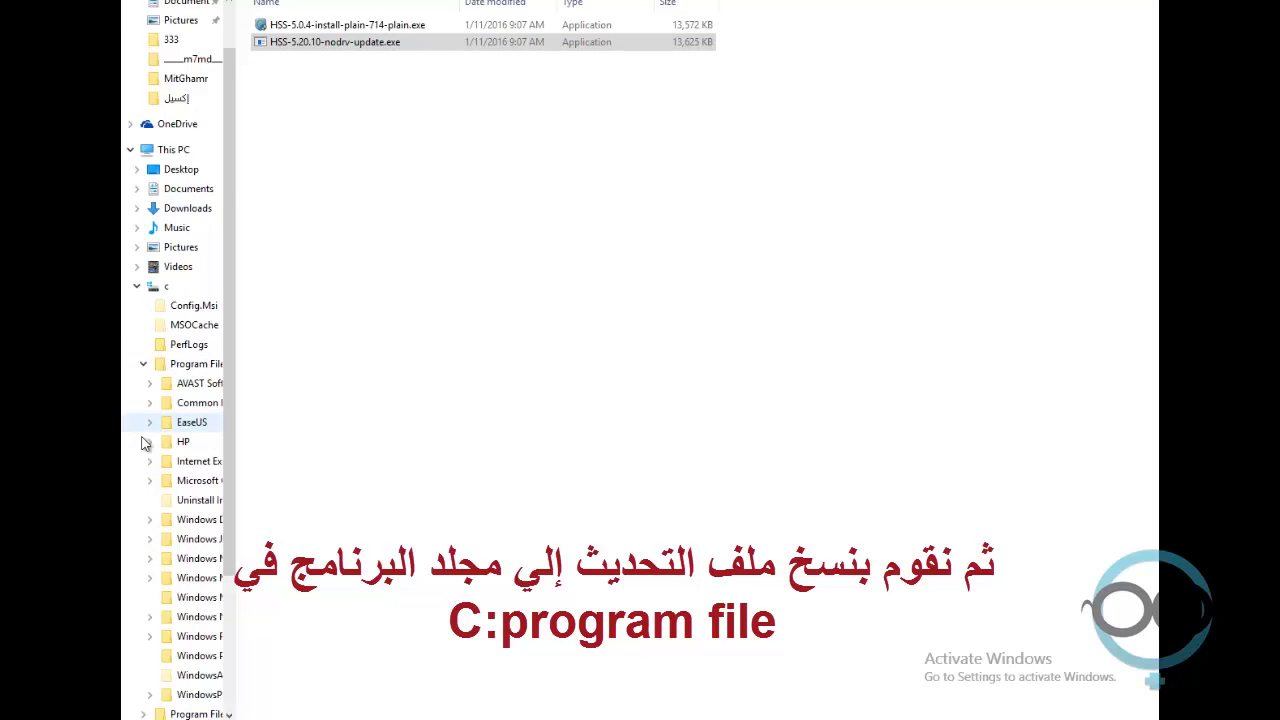
pyautogui.scroll(-1, 143, 441)
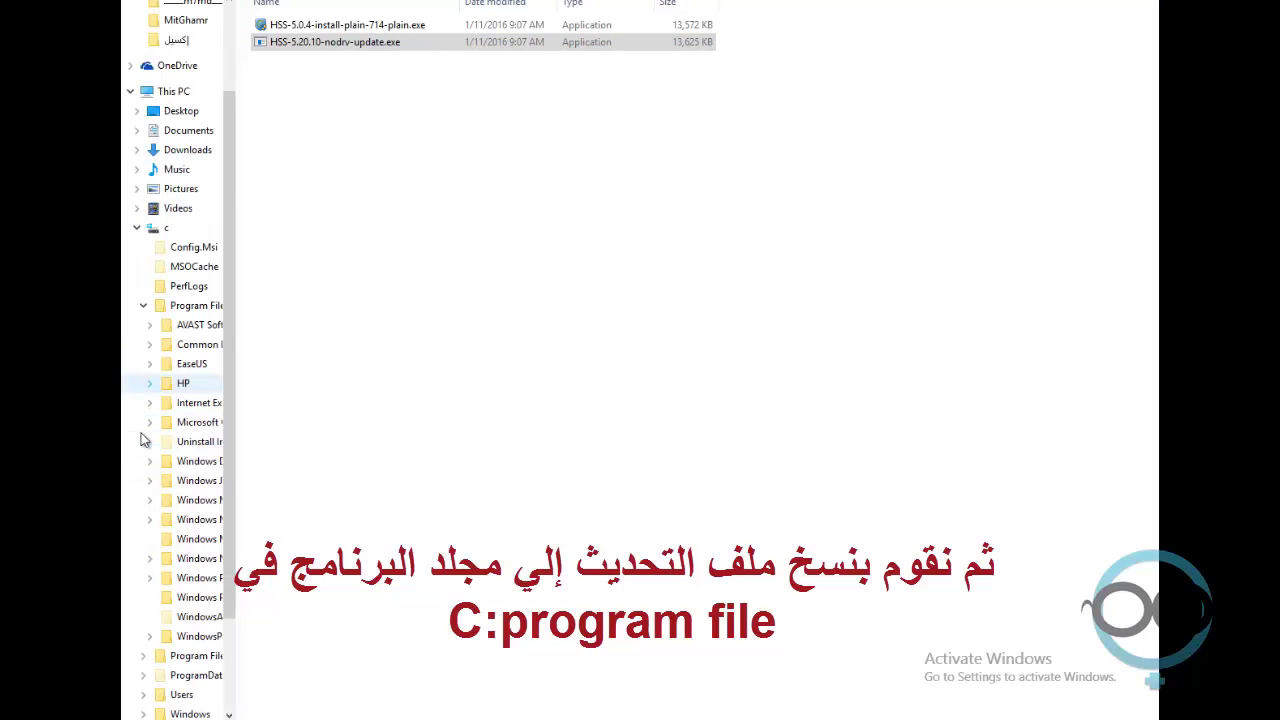
pyautogui.click(146, 306)
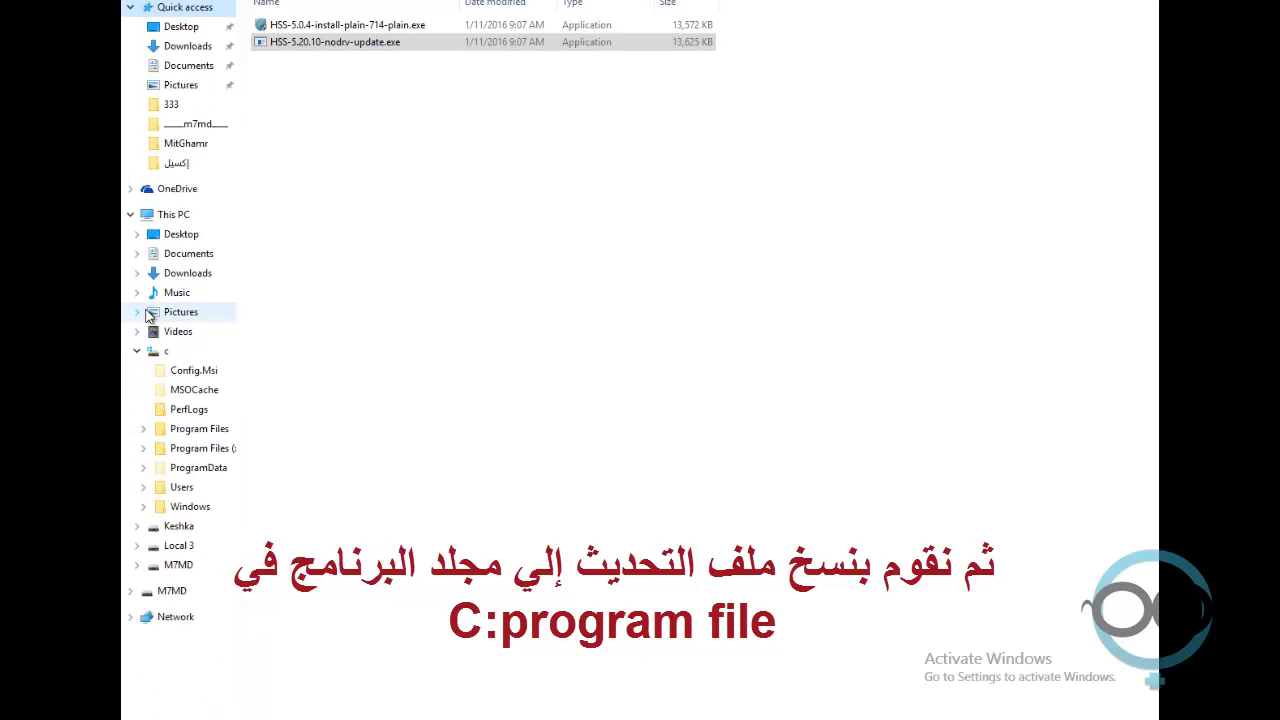
pyautogui.click(192, 451)
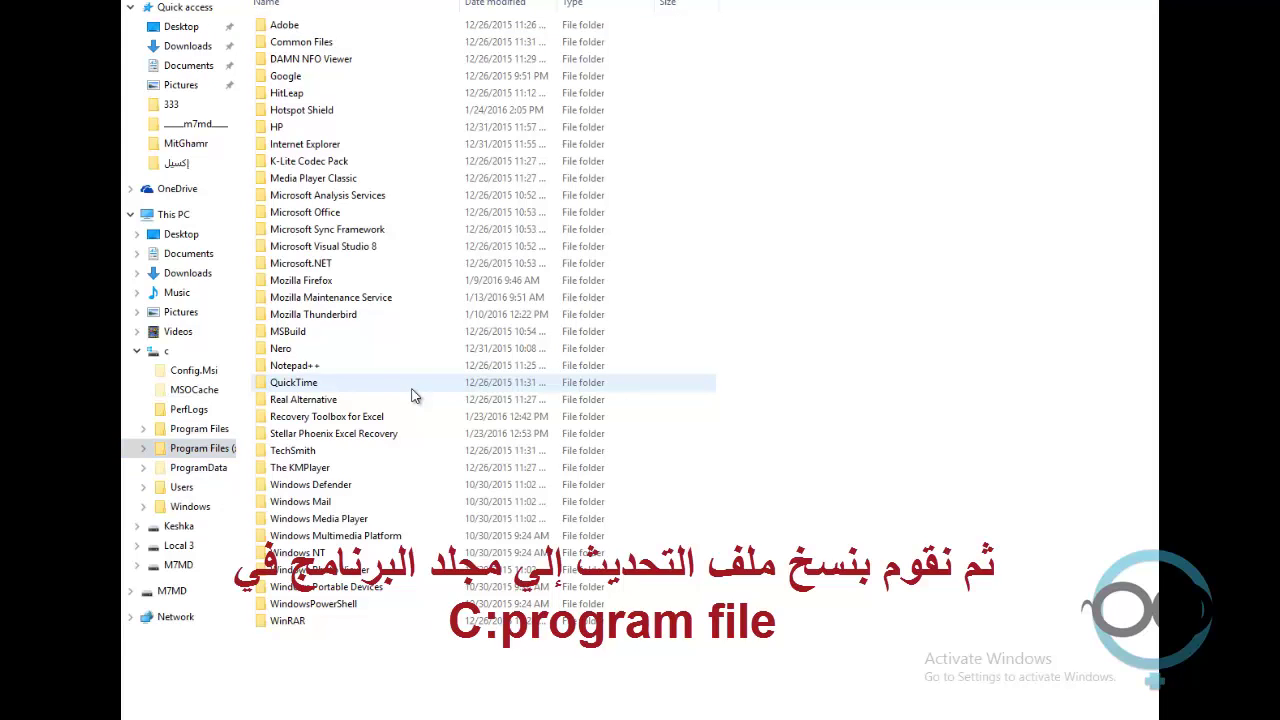
pyautogui.click(313, 113)
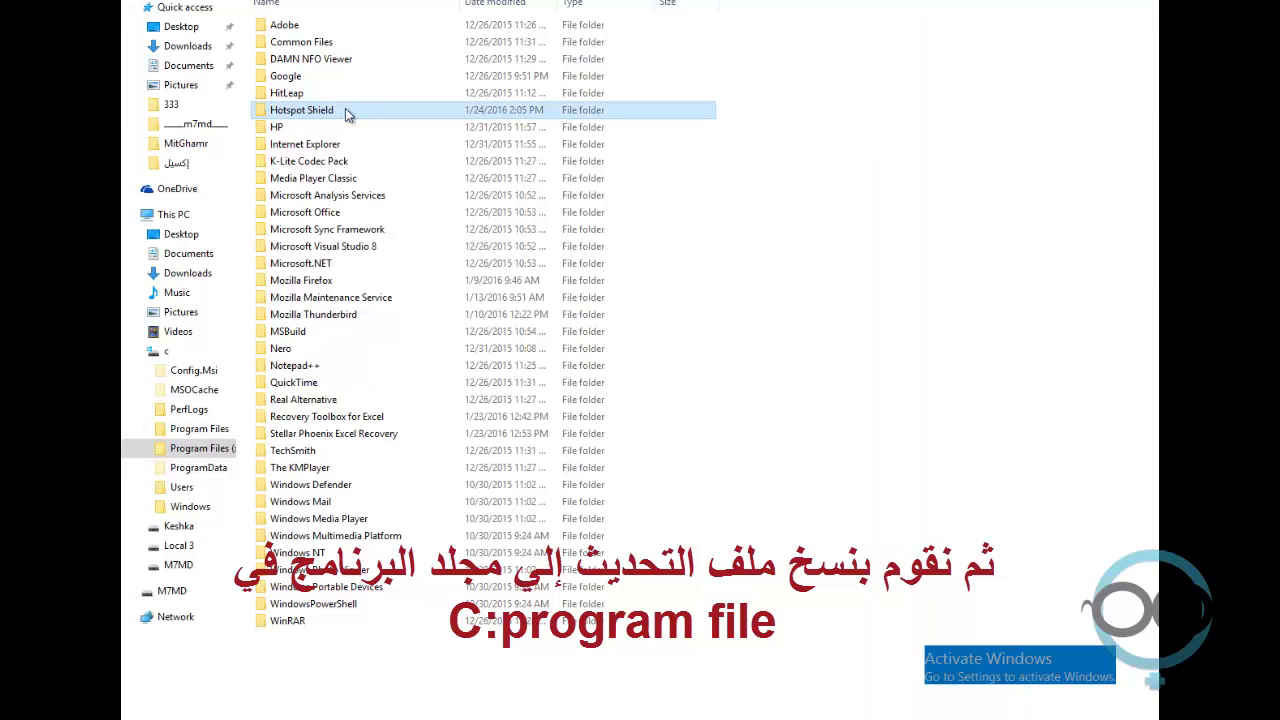
pyautogui.doubleClick(345, 110)
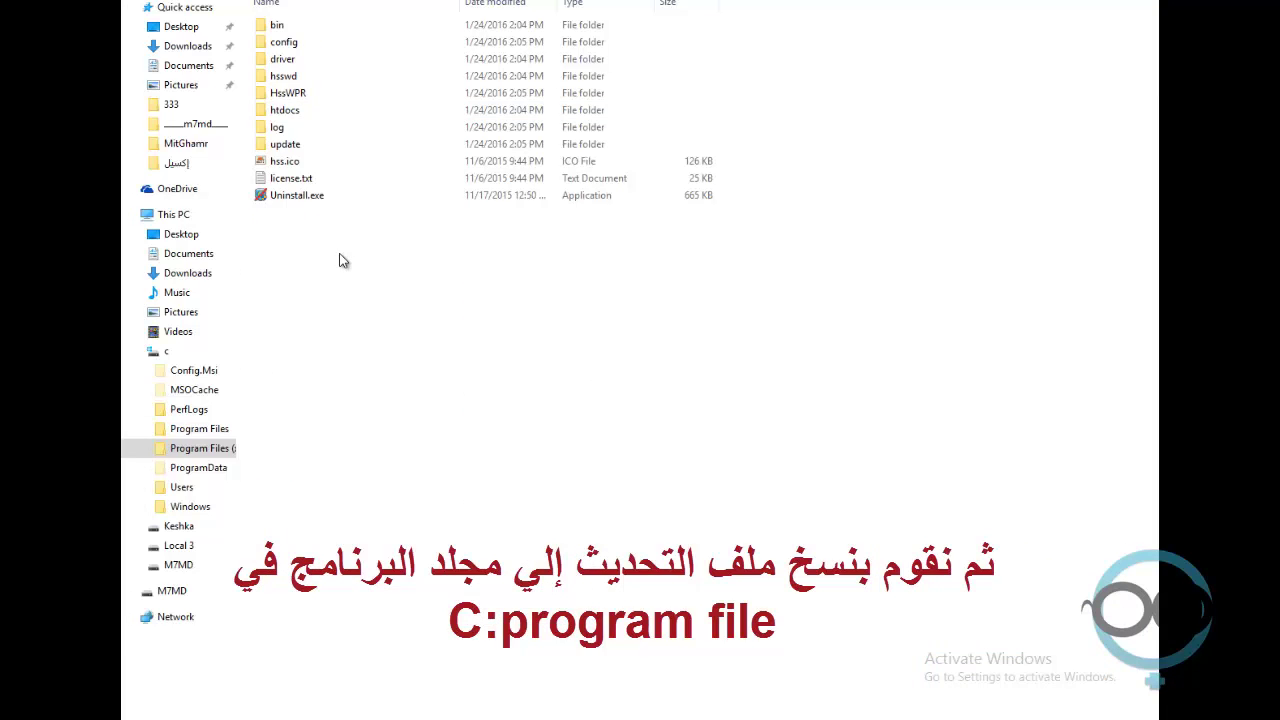
# - Paste the copied update file into the Hotspot Shield program folder, granting administrator permission
pyautogui.rightClick(340, 260)
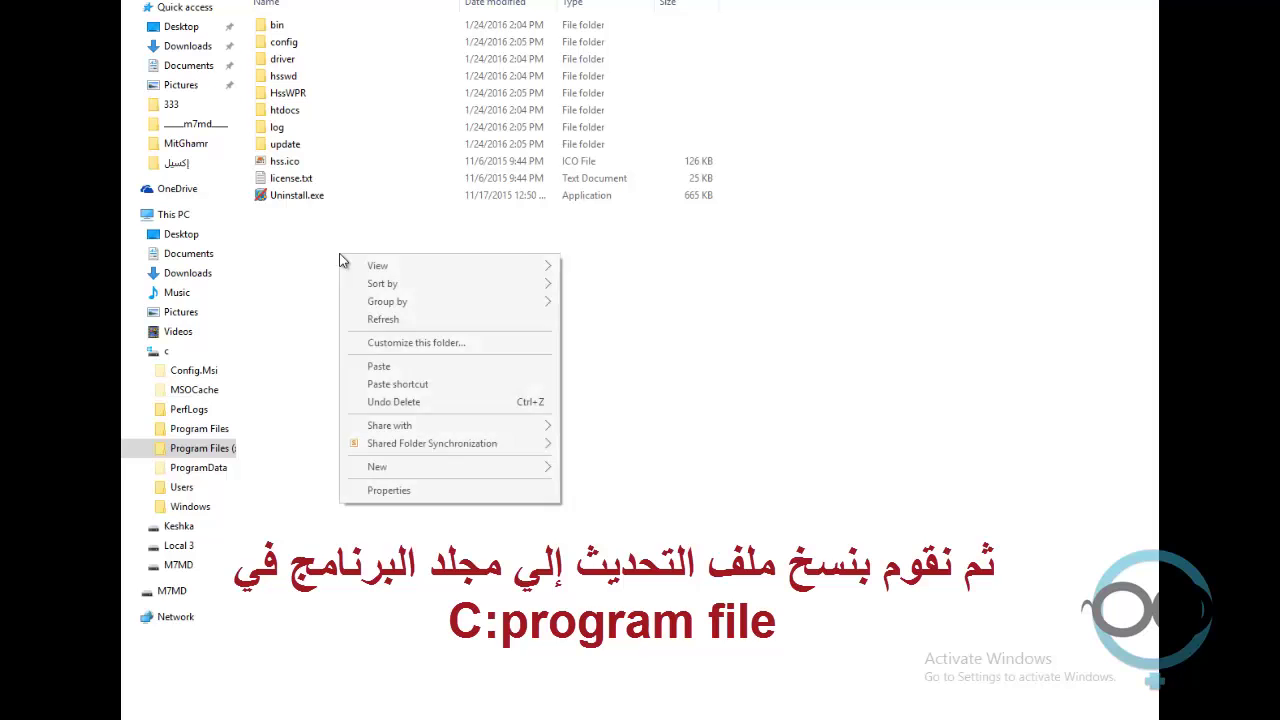
pyautogui.click(390, 368)
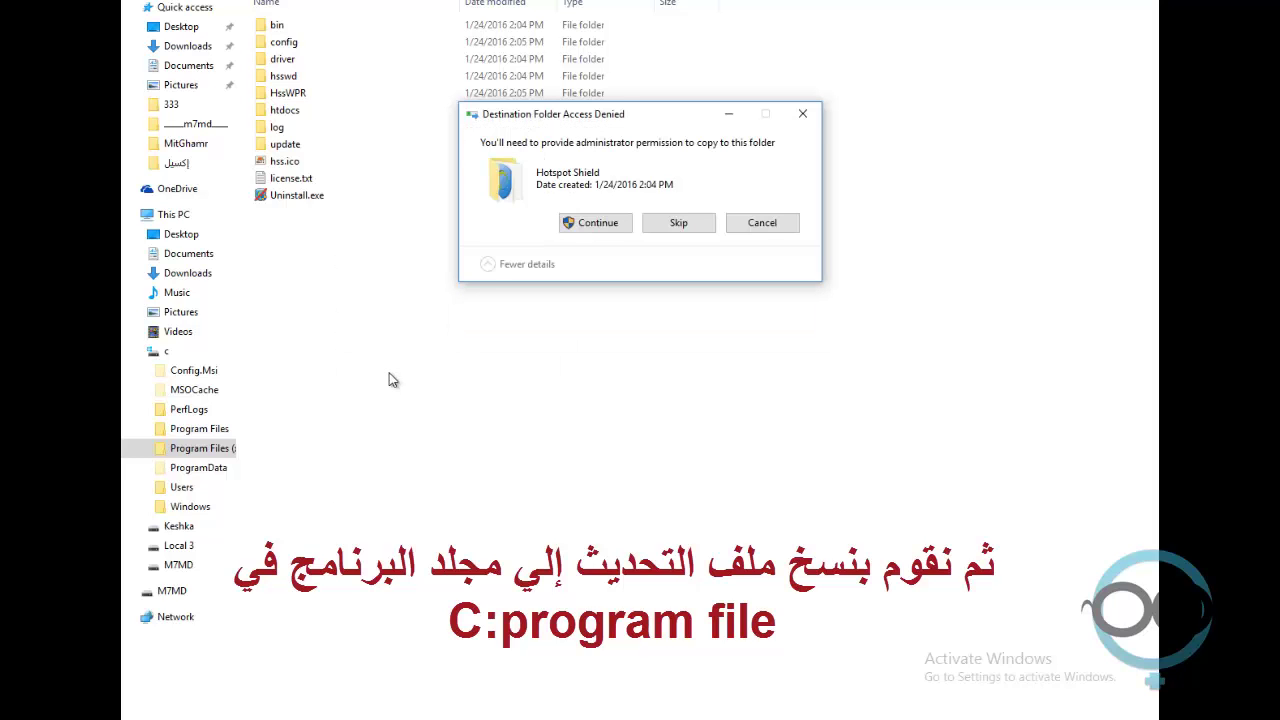
pyautogui.click(572, 225)
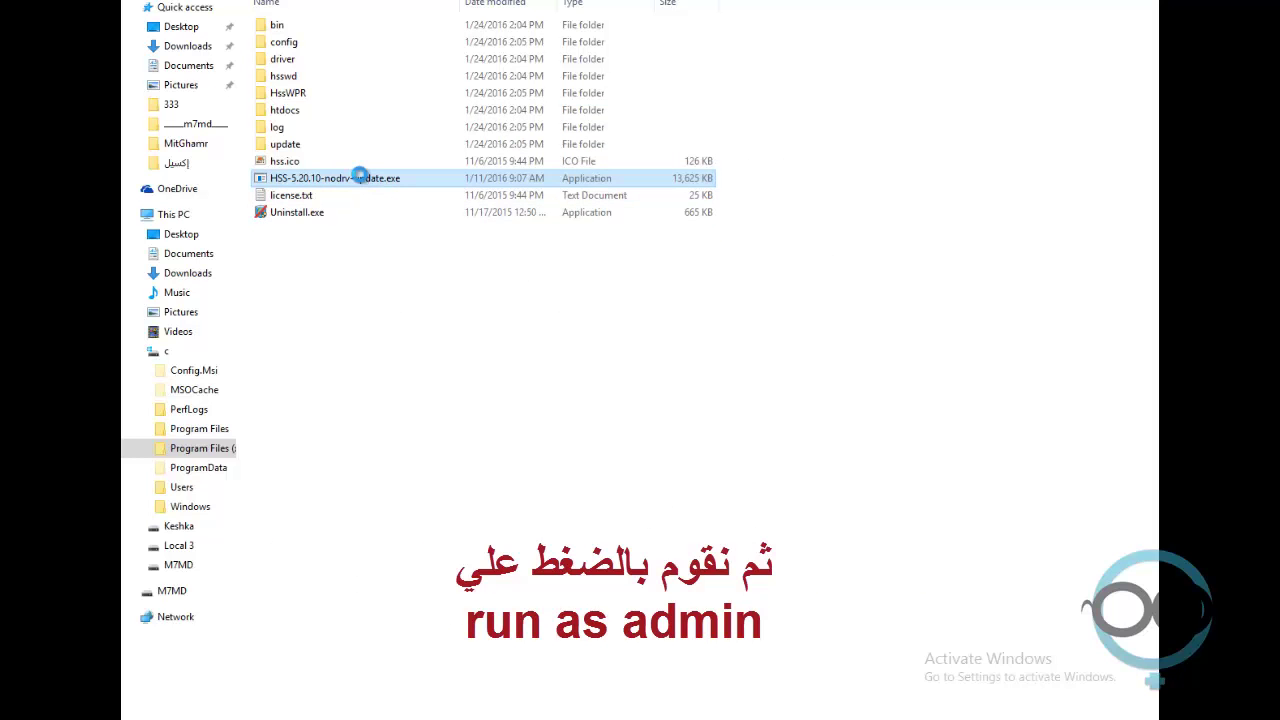
# - Run HSS-5.20.10-nodrv-update.exe as administrator and allow it to make changes to the PC
pyautogui.rightClick(361, 180)
pyautogui.click(484, 205)
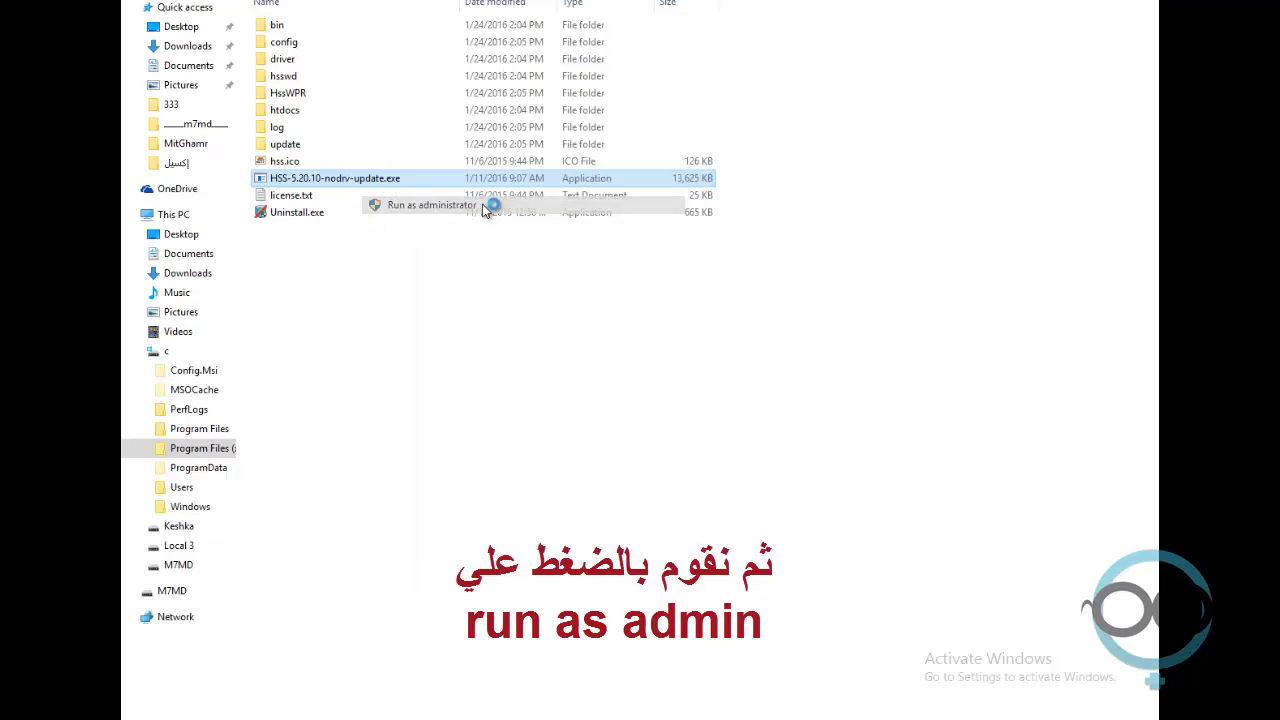
pyautogui.click(703, 387)
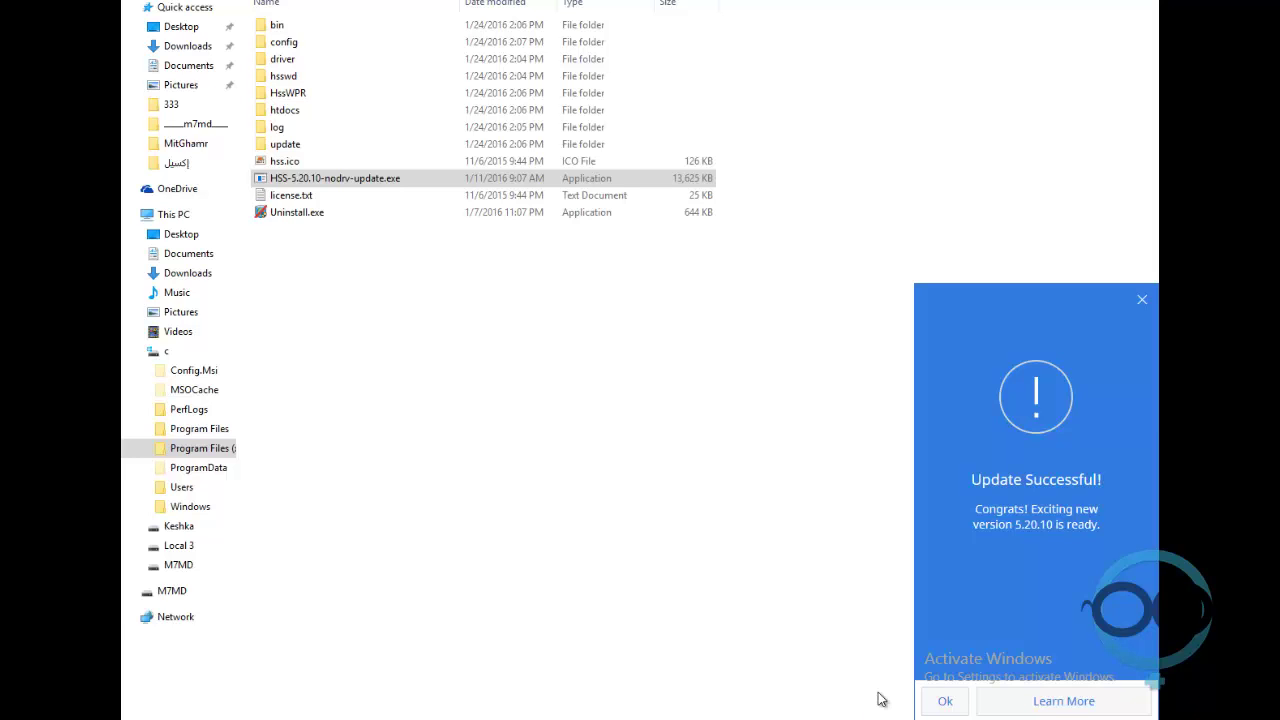
# - Acknowledge the Hotspot Shield update notice and go through the introductory tips to the end
pyautogui.click(964, 701)
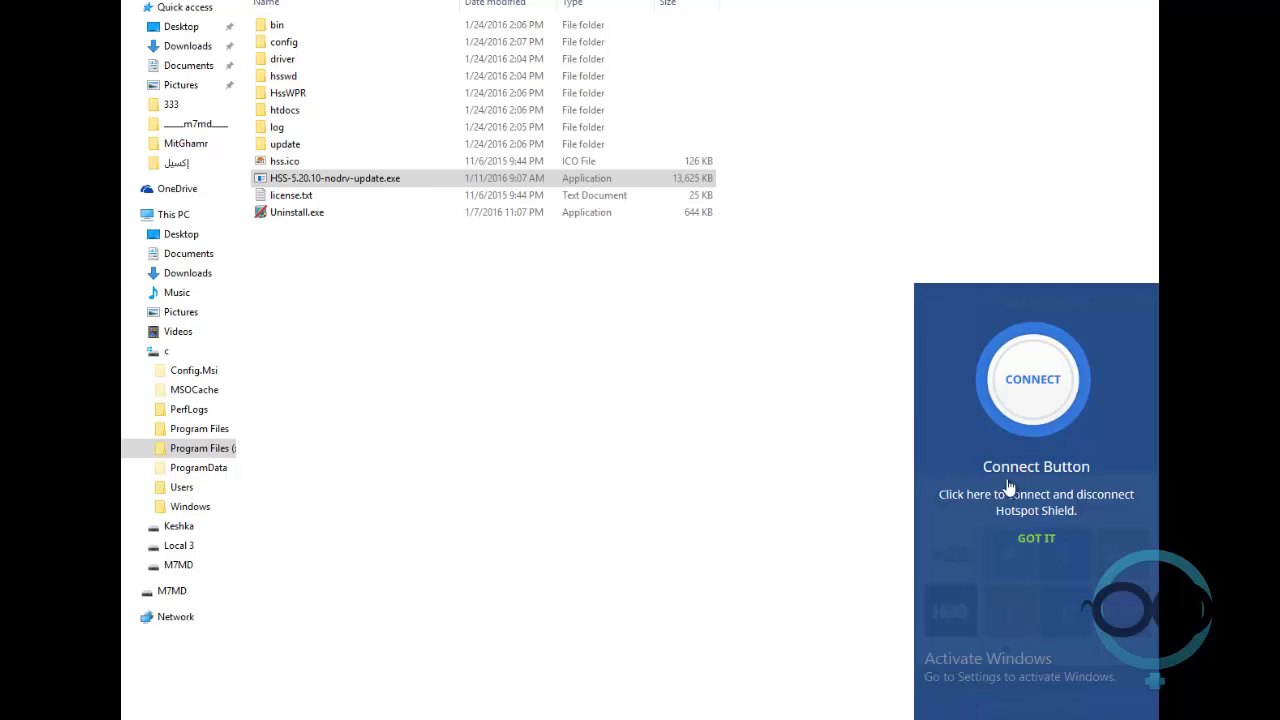
pyautogui.click(1030, 538)
pyautogui.click(1038, 458)
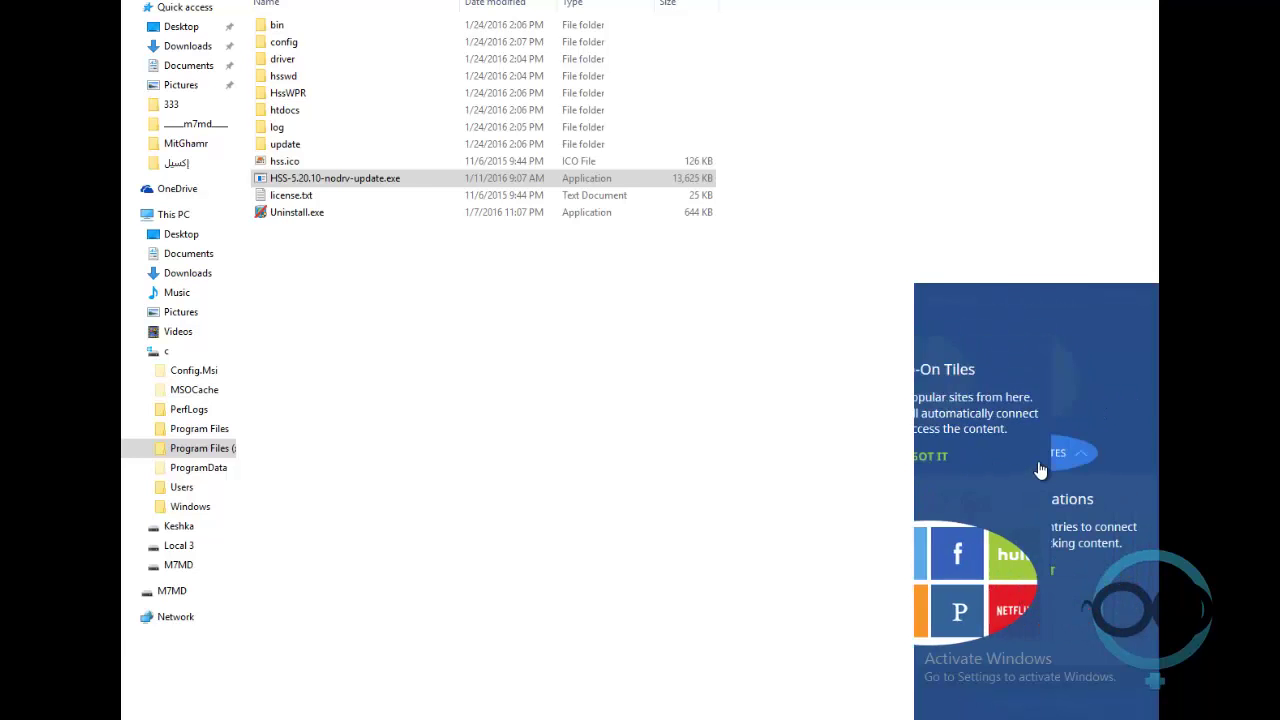
pyautogui.click(1041, 567)
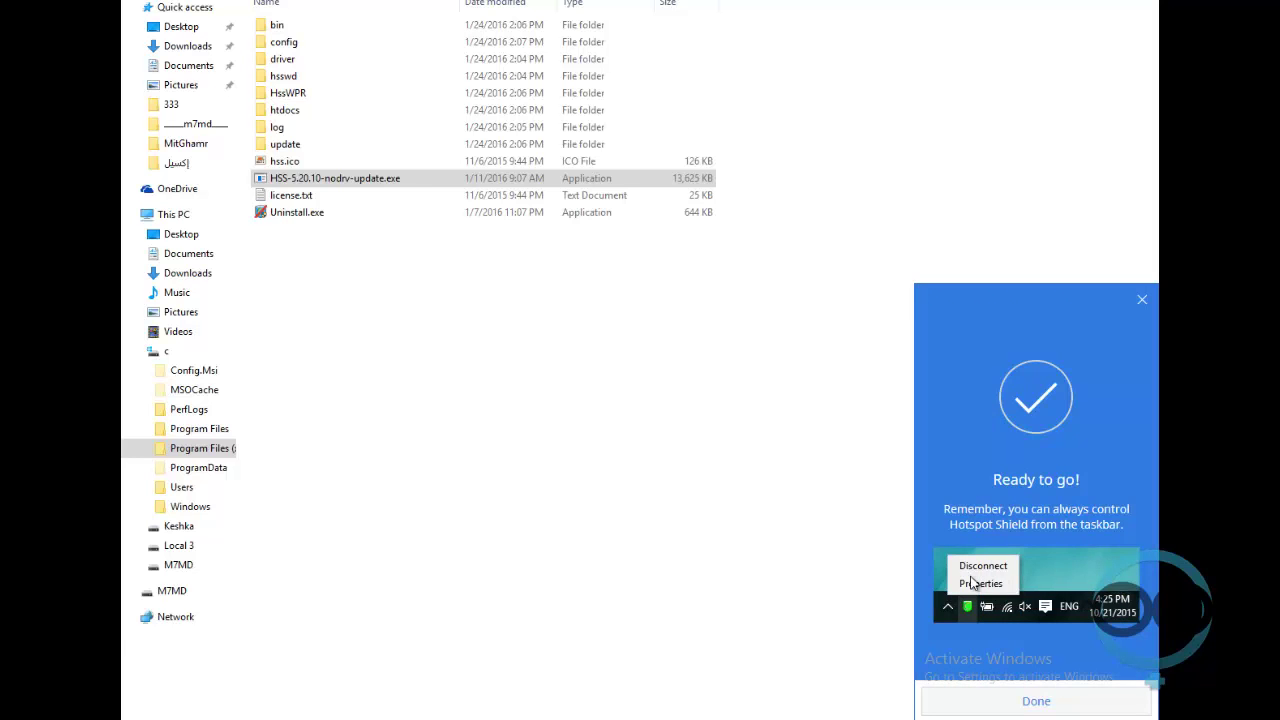
pyautogui.click(973, 655)
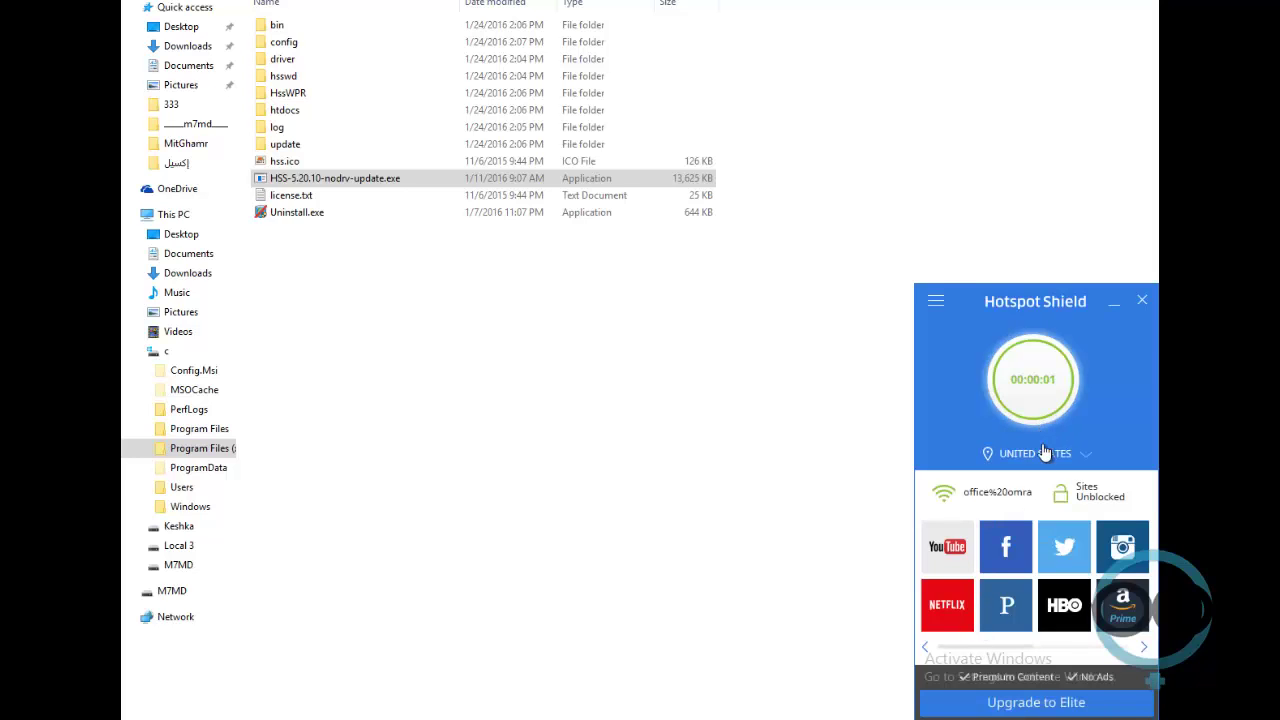
# - Close the Hotspot Shield window and disconnect the VPN from its notification area icon
pyautogui.click(1143, 303)
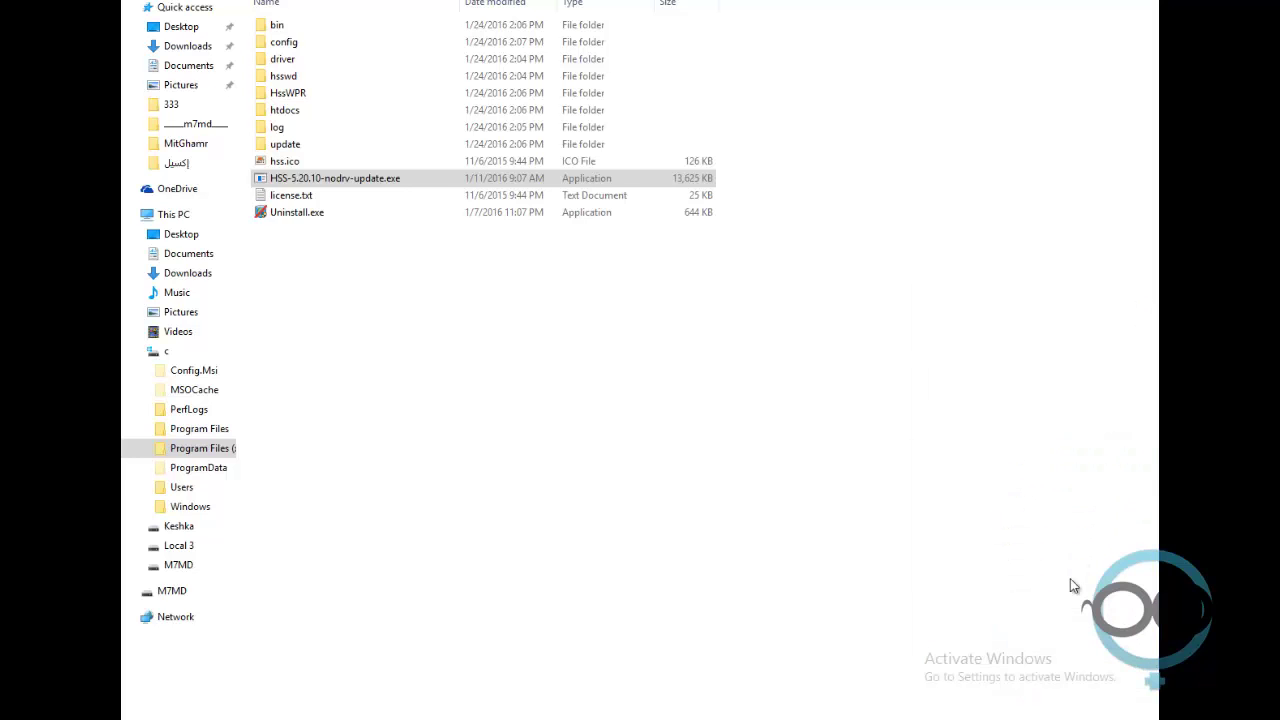
pyautogui.click(1032, 712)
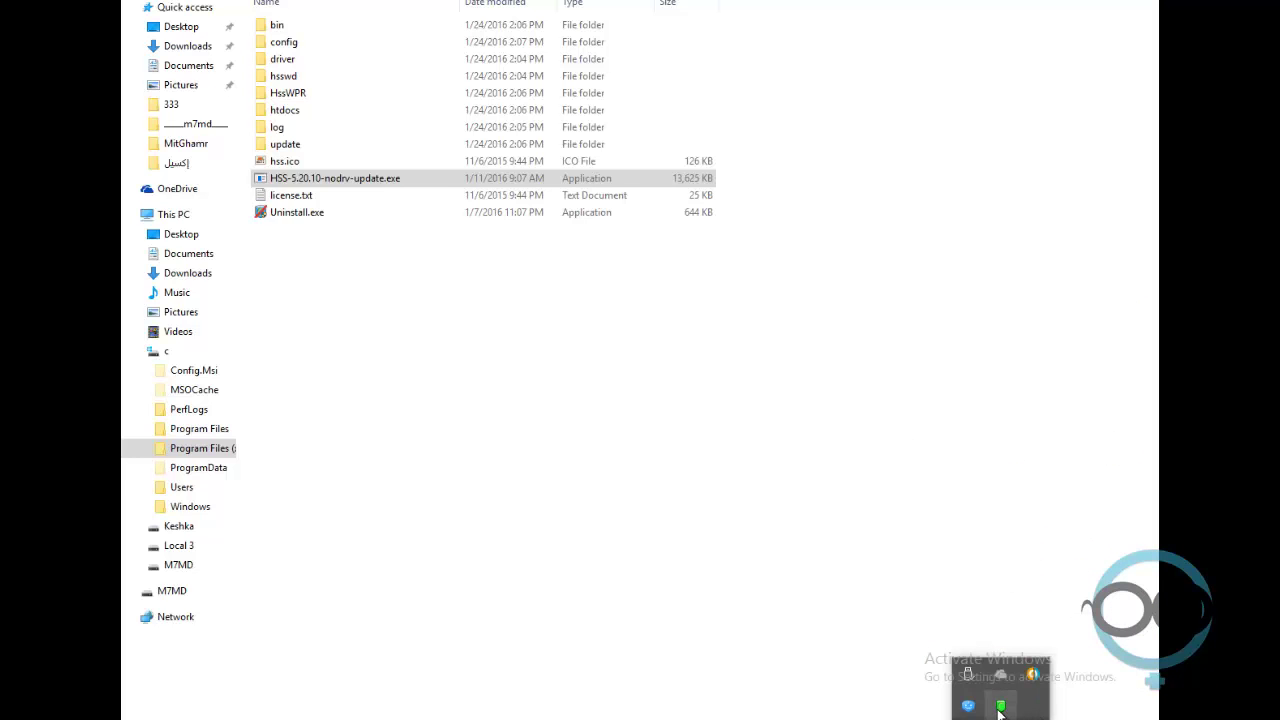
pyautogui.rightClick(1000, 706)
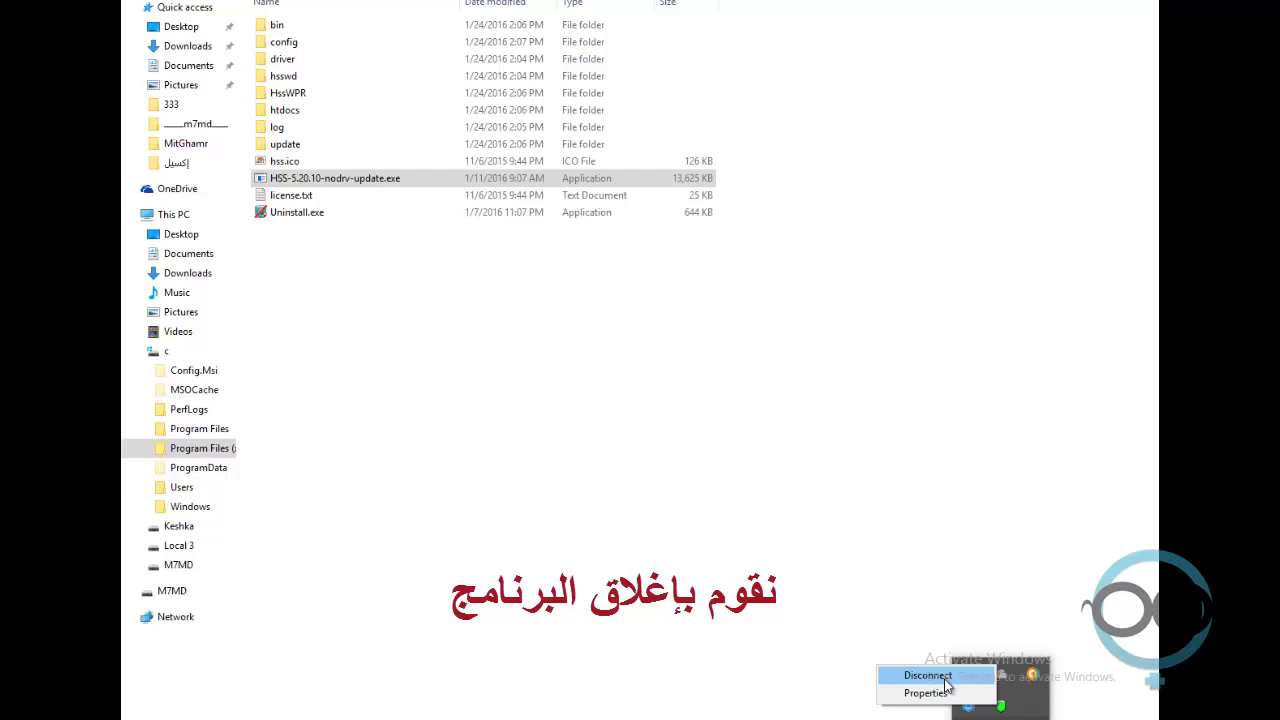
pyautogui.click(944, 678)
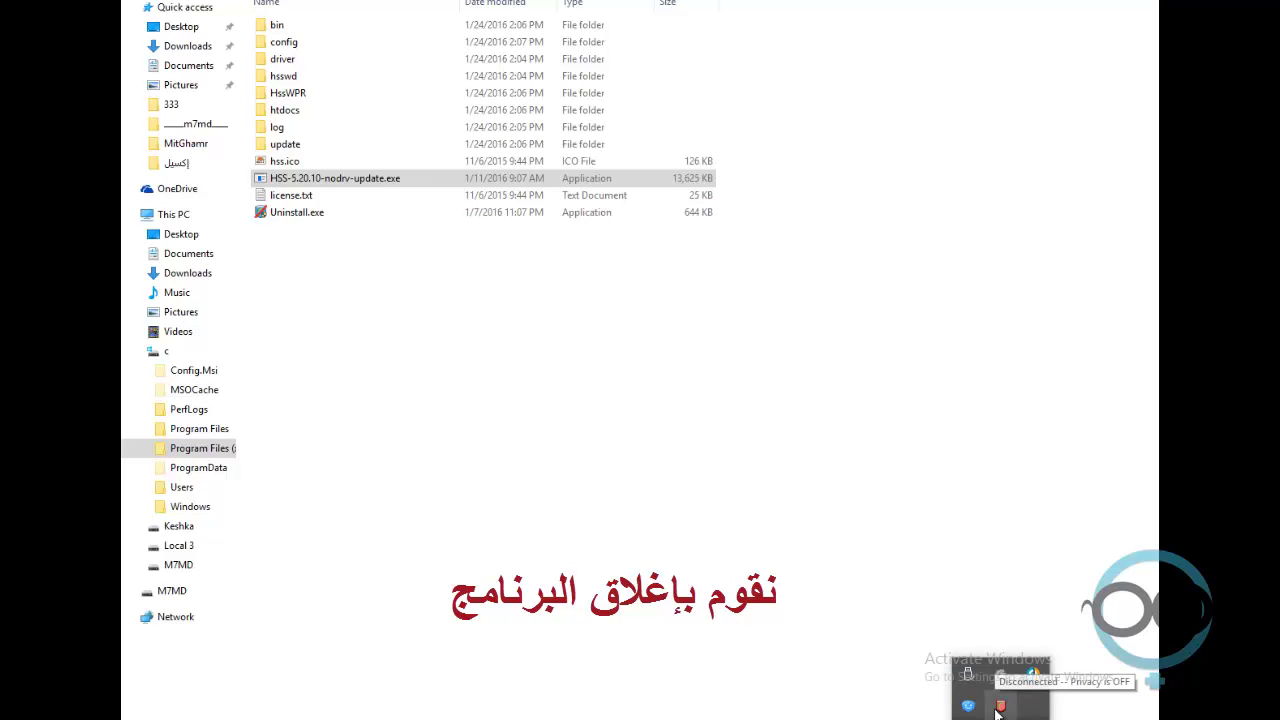
# - Quit Hotspot Shield from its notification area icon and collapse drive C in the folder tree
pyautogui.rightClick(1002, 708)
pyautogui.click(893, 694)
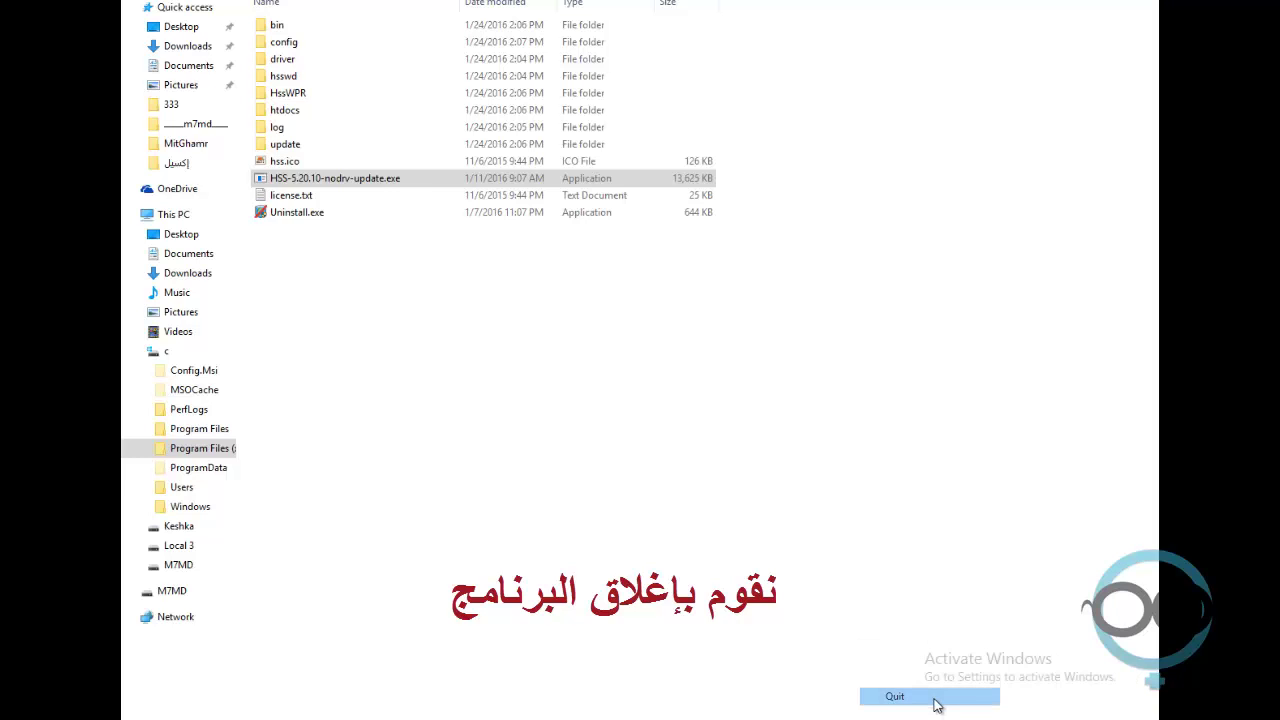
pyautogui.click(1000, 718)
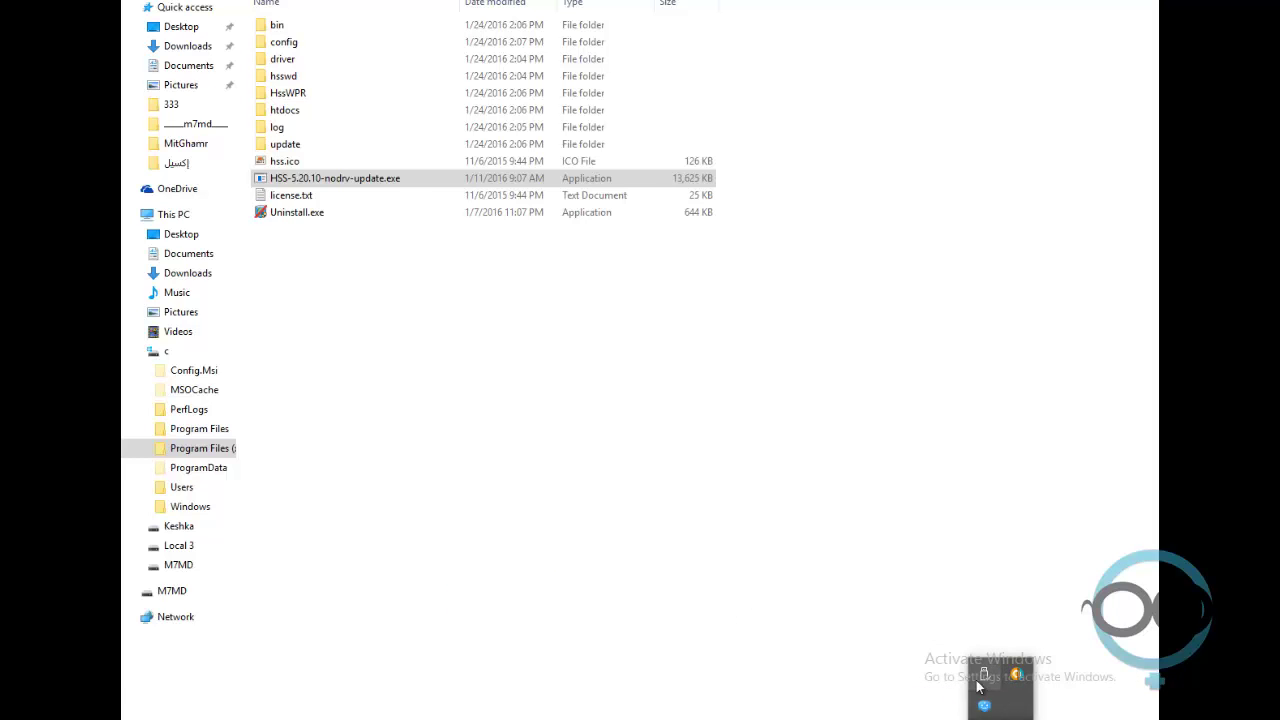
pyautogui.click(836, 598)
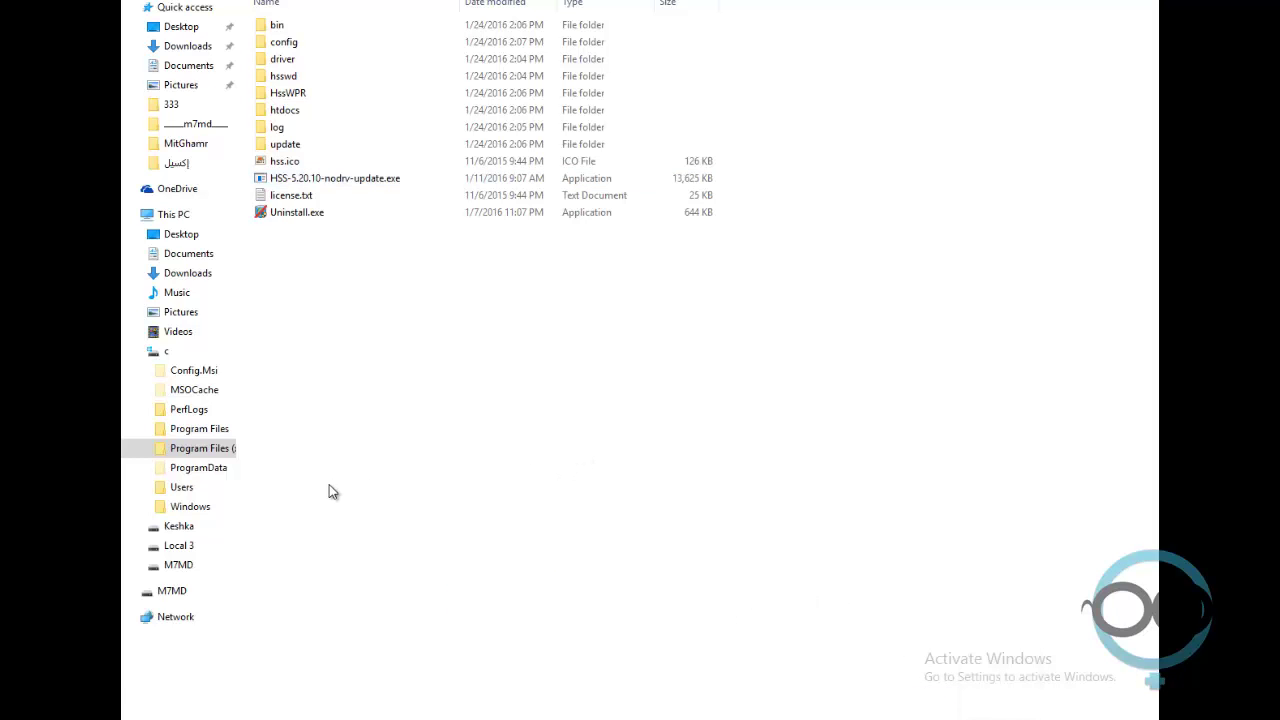
pyautogui.click(138, 352)
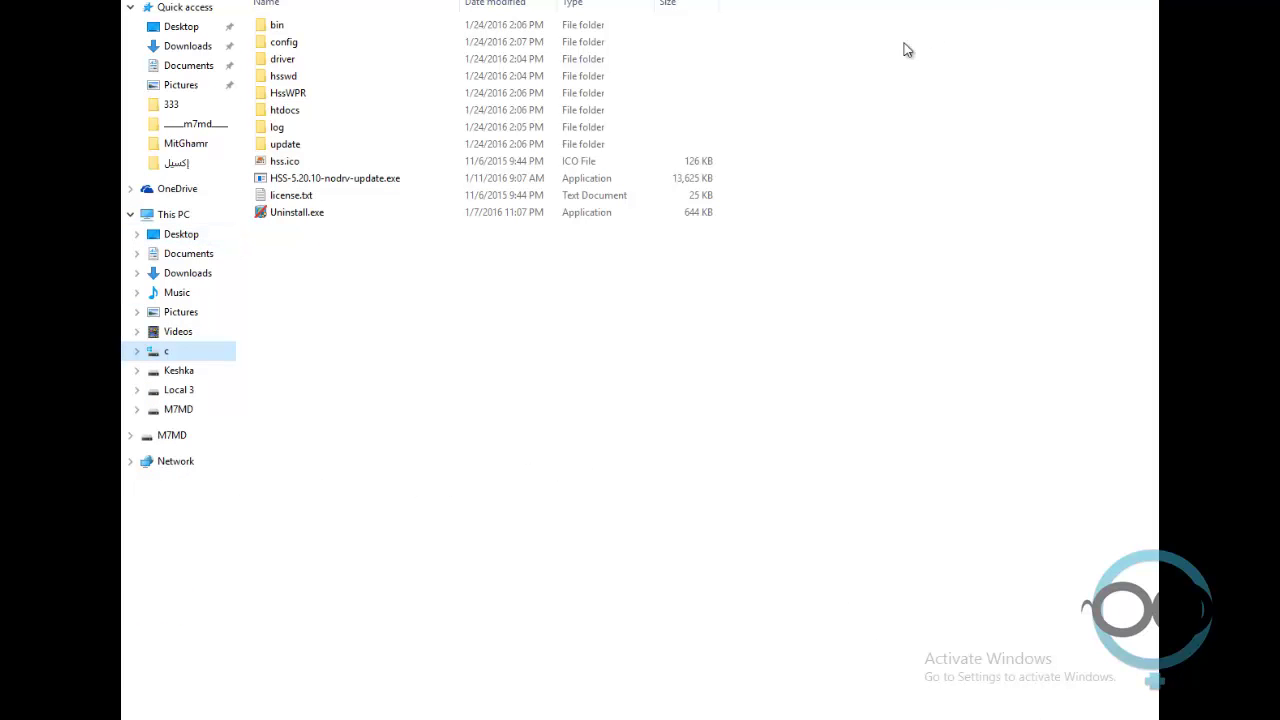
# - Open the Crack folder inside Hotspot Shield Elite on the desktop and widen the window and Name column to show full file names
pyautogui.press('super+d')
pyautogui.doubleClick(593, 392)
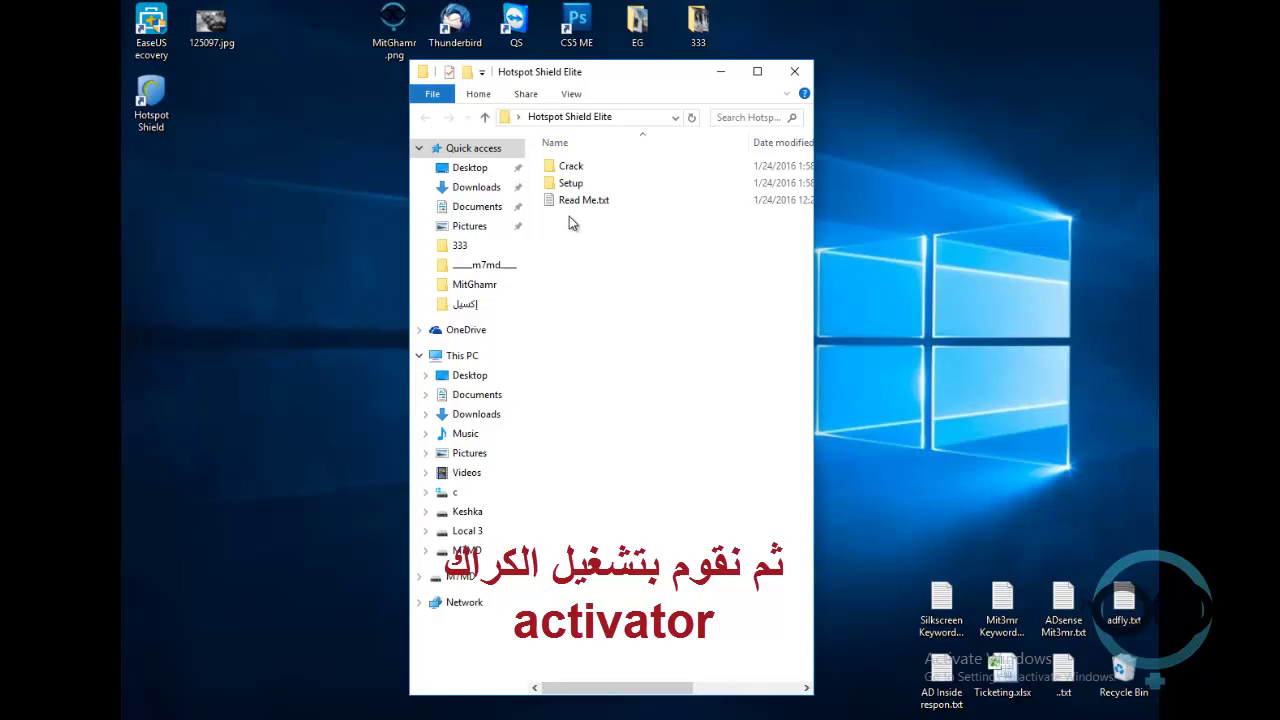
pyautogui.doubleClick(598, 167)
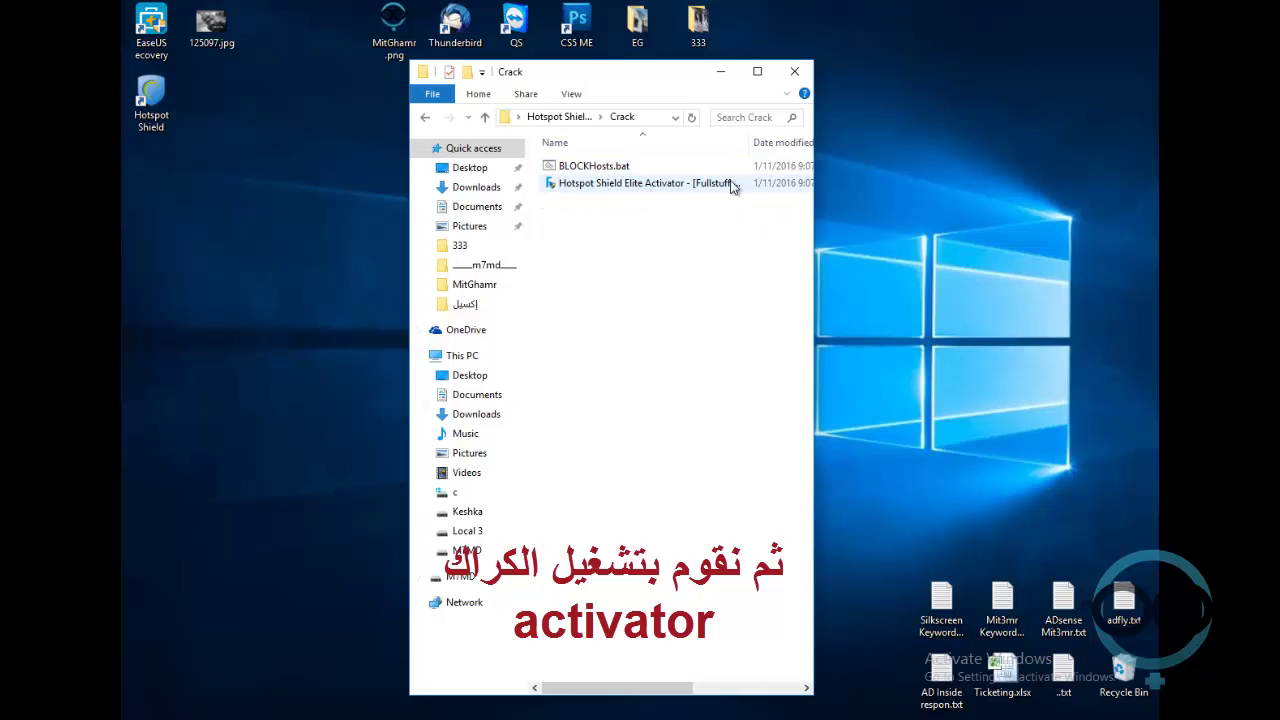
pyautogui.moveTo(813, 190); pyautogui.dragTo(1013, 190)
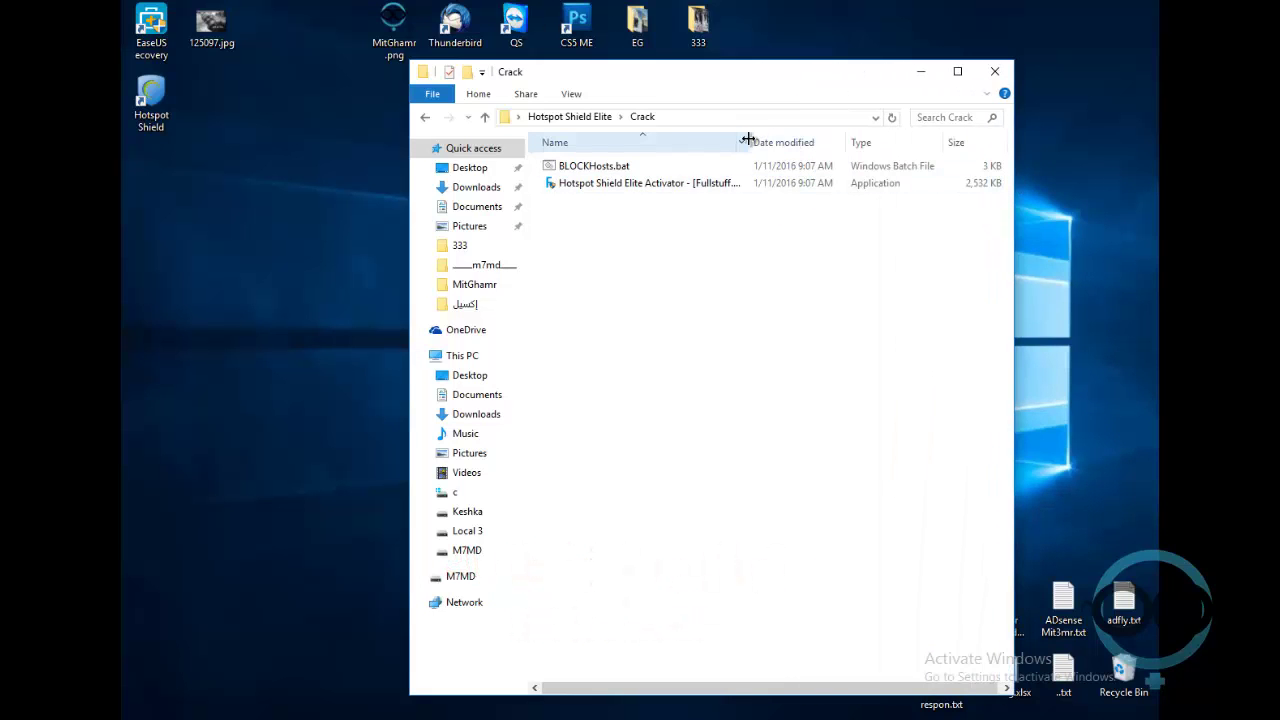
pyautogui.moveTo(748, 139); pyautogui.dragTo(902, 139)
# - Run Hotspot Shield Elite Activator with permission to make changes, and activate the program installed in C:\Program Files (x86)\Hotspot Shield
pyautogui.doubleClick(722, 185)
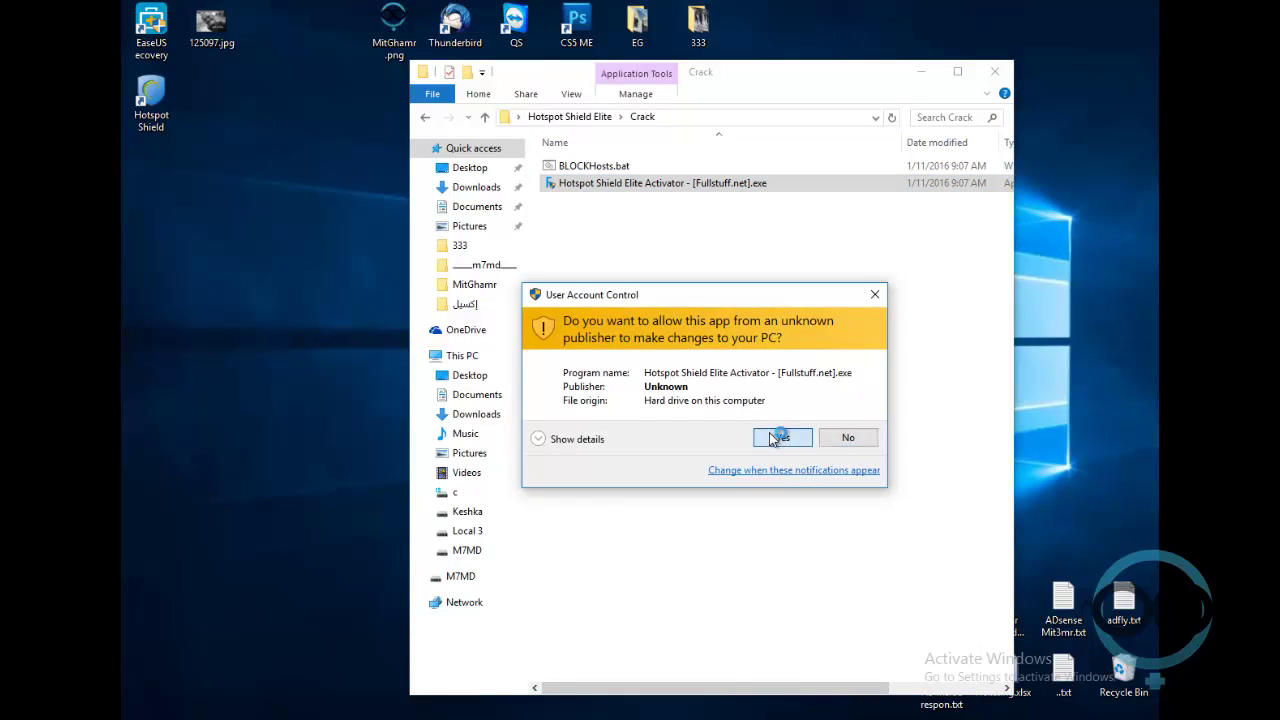
pyautogui.click(778, 438)
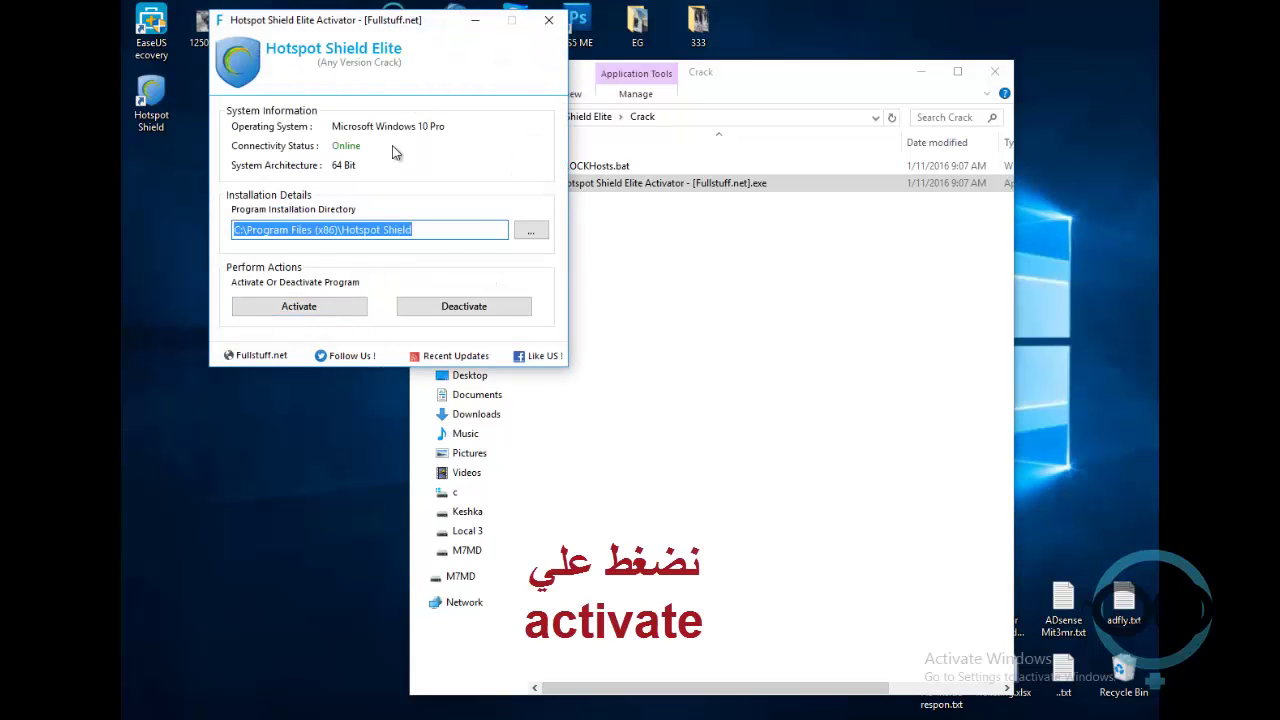
pyautogui.moveTo(413, 28); pyautogui.dragTo(651, 35)
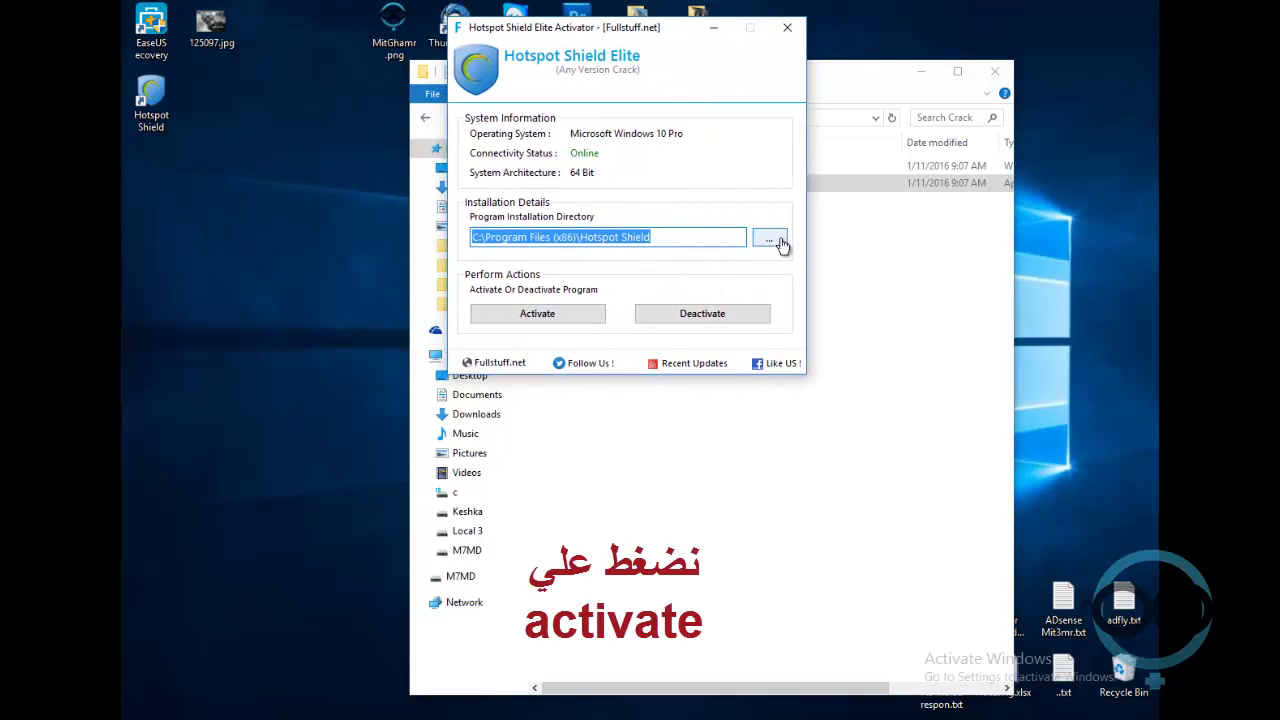
pyautogui.click(530, 313)
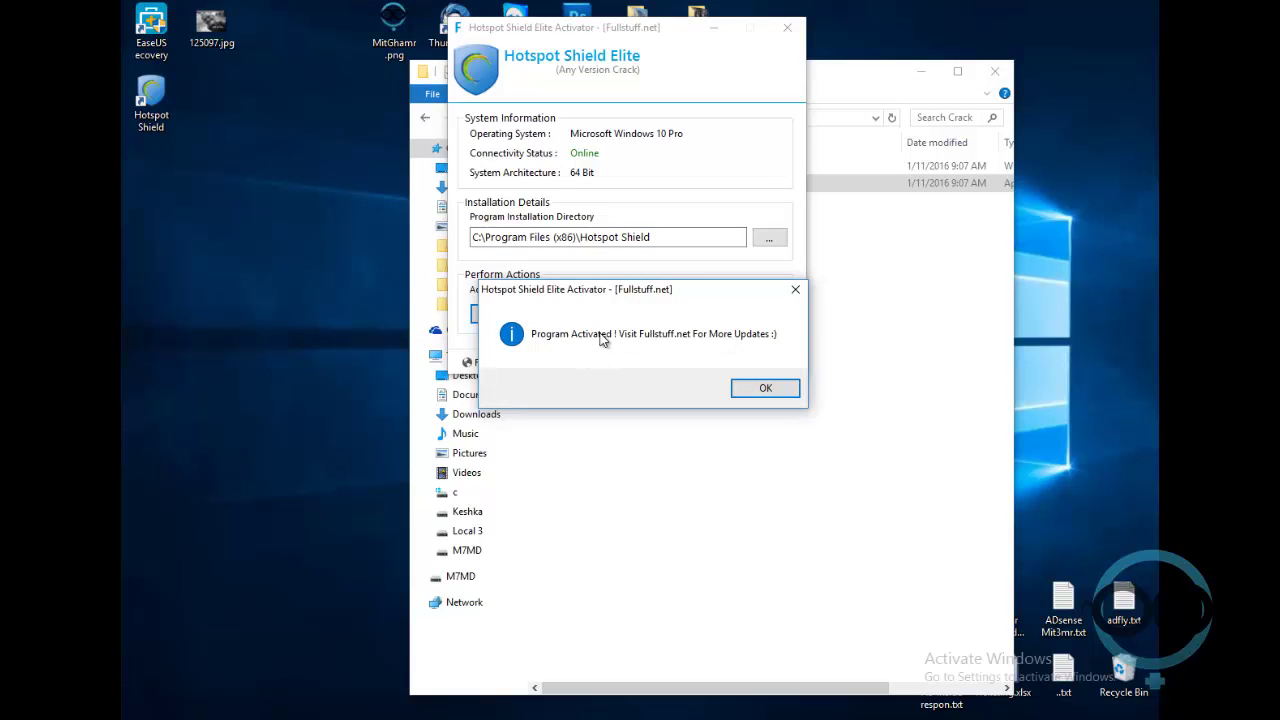
pyautogui.click(757, 387)
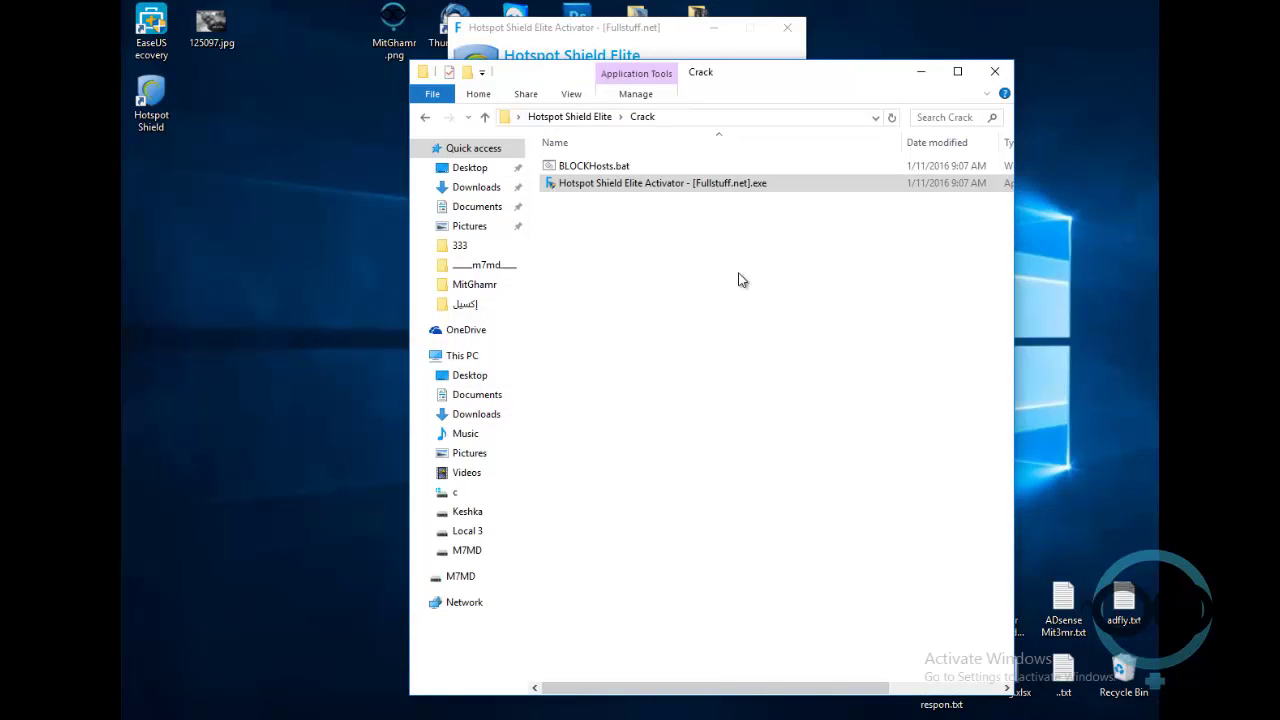
# - Run BLOCKHosts.bat as administrator, allow it to make changes, and close the Crack folder window
pyautogui.rightClick(601, 170)
pyautogui.click(577, 203)
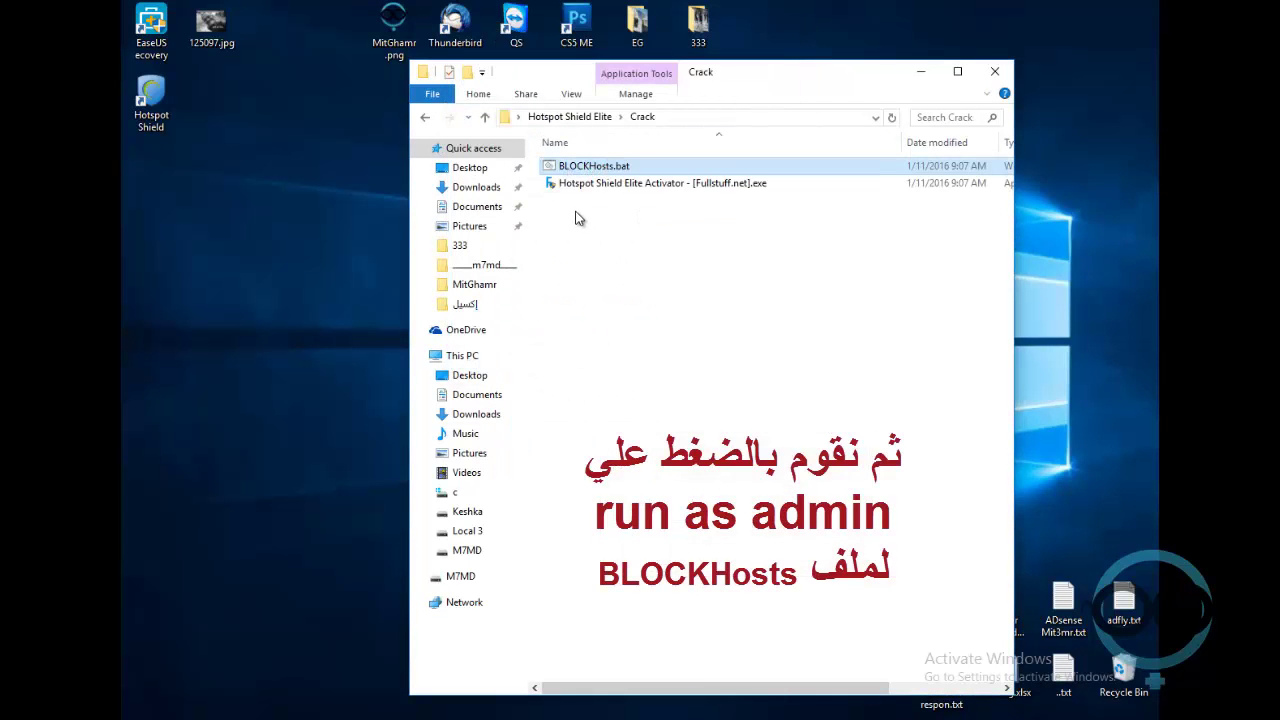
pyautogui.rightClick(597, 170)
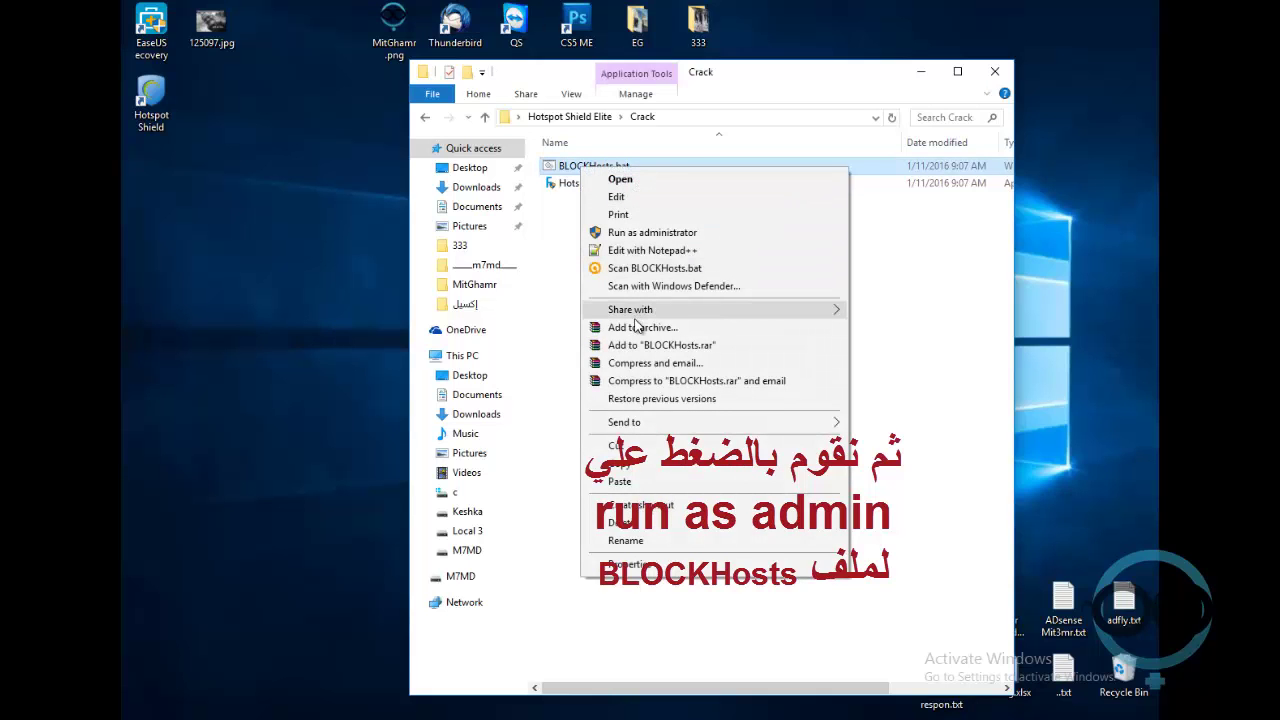
pyautogui.click(646, 232)
pyautogui.click(778, 429)
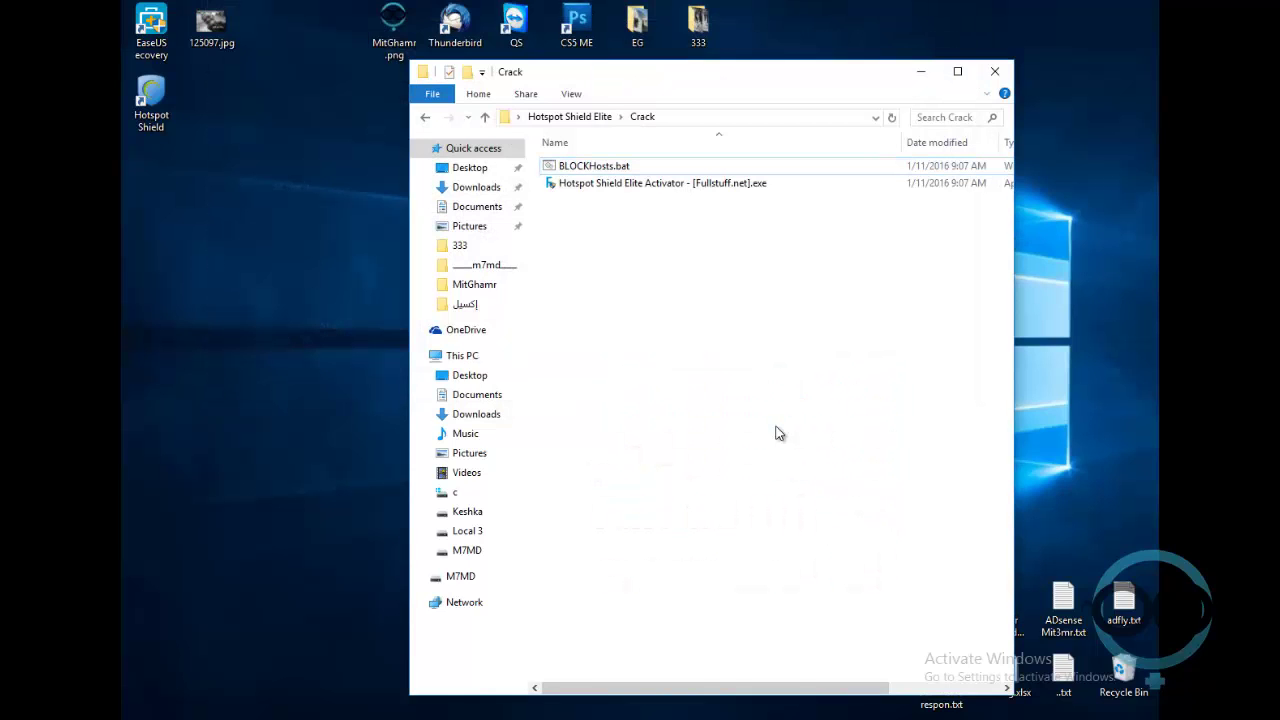
pyautogui.click(995, 71)
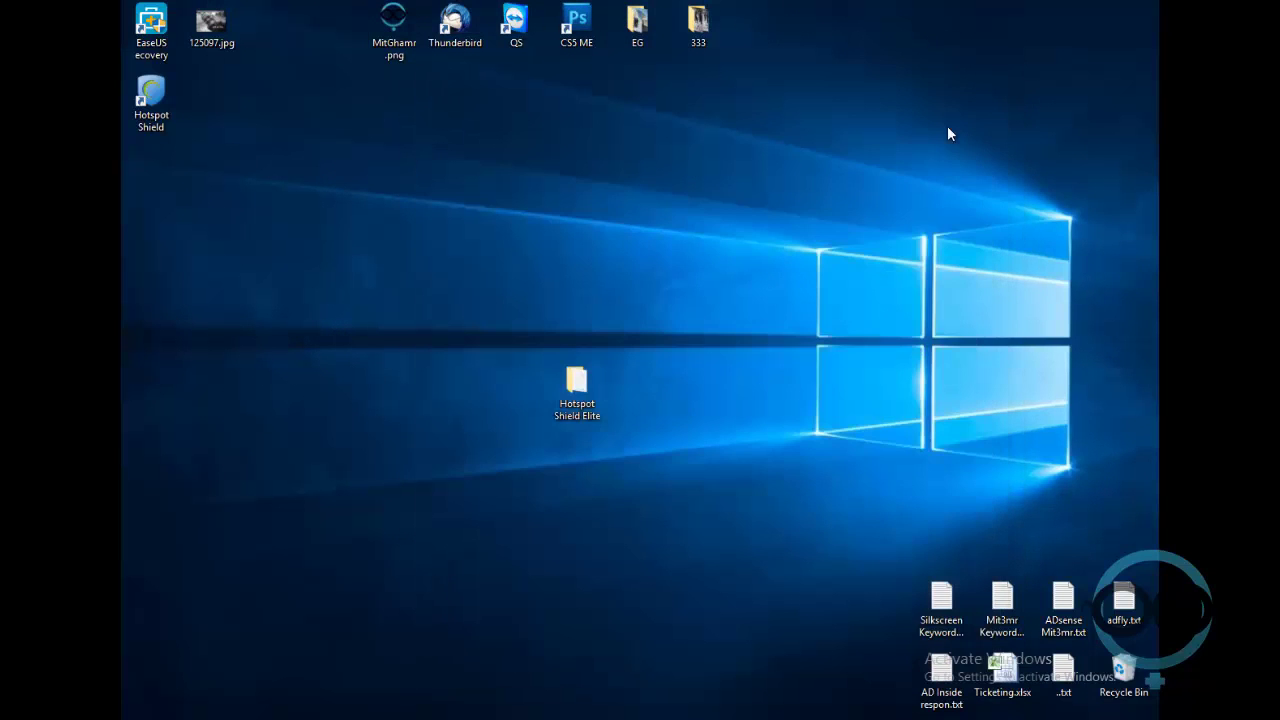
# - Refresh the desktop, bring up the Hotspot Shield window, and open the bookmarked Google page in Firefox
pyautogui.rightClick(703, 486)
pyautogui.click(725, 506)
pyautogui.click(1020, 714)
pyautogui.click(1018, 708)
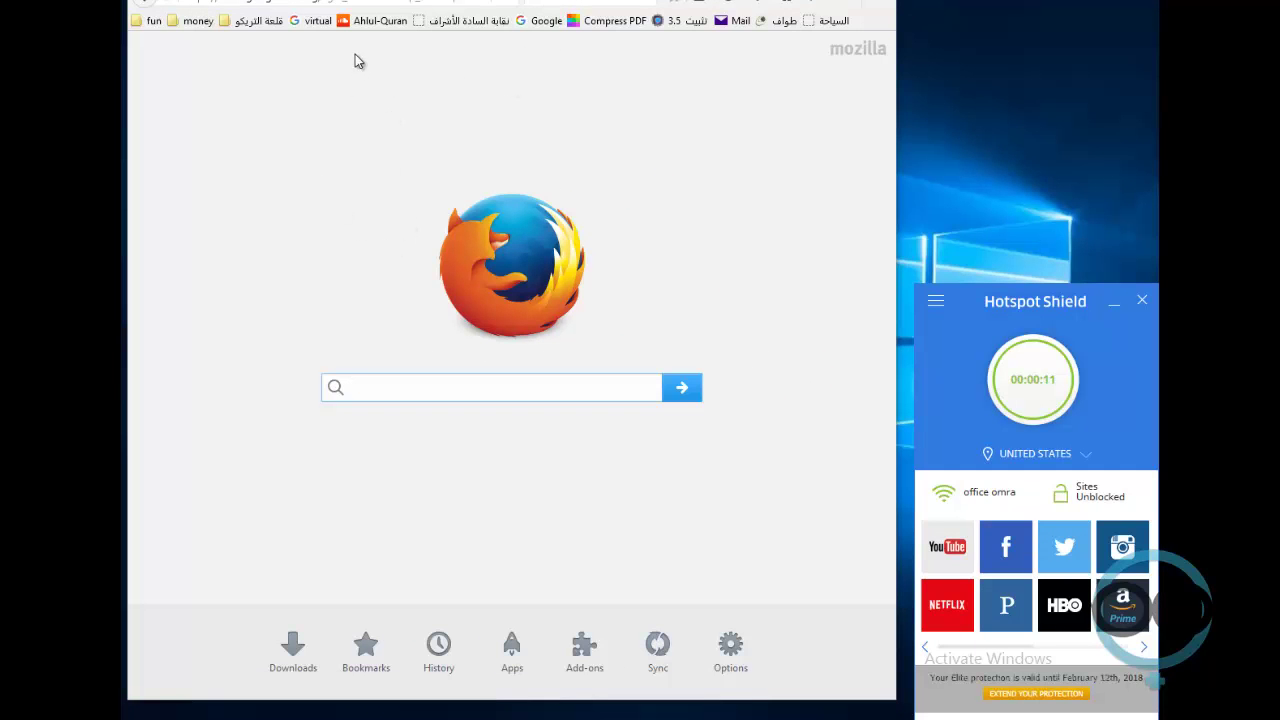
pyautogui.click(538, 24)
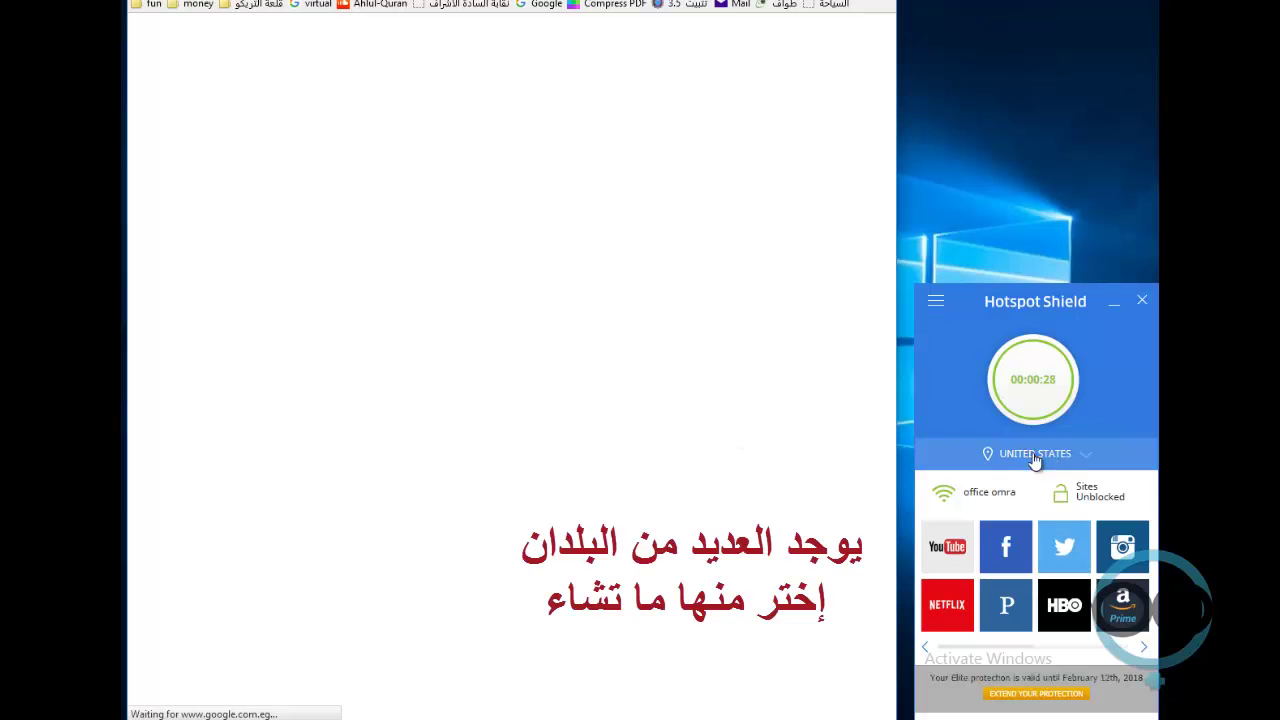
# - Look through the list of countries available as the virtual location in Hotspot Shield
pyautogui.click(1078, 455)
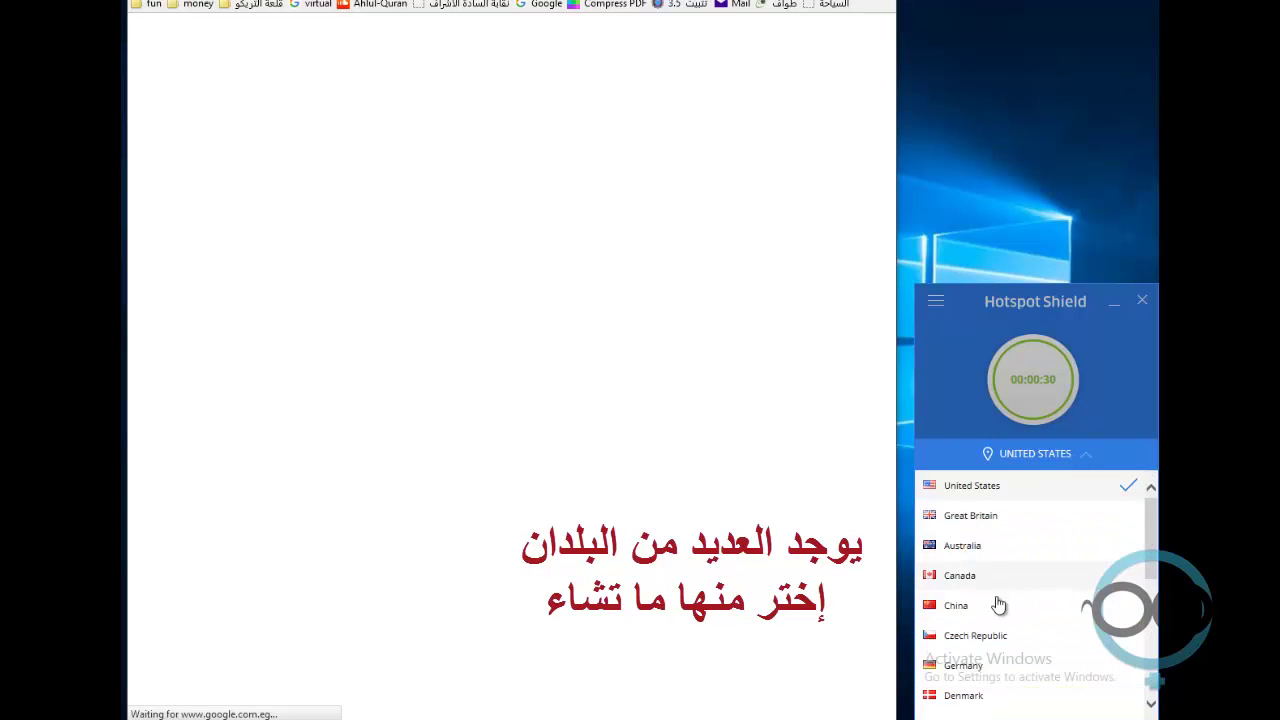
pyautogui.scroll(-1, 1153, 592)
pyautogui.scroll(-5, 1153, 592)
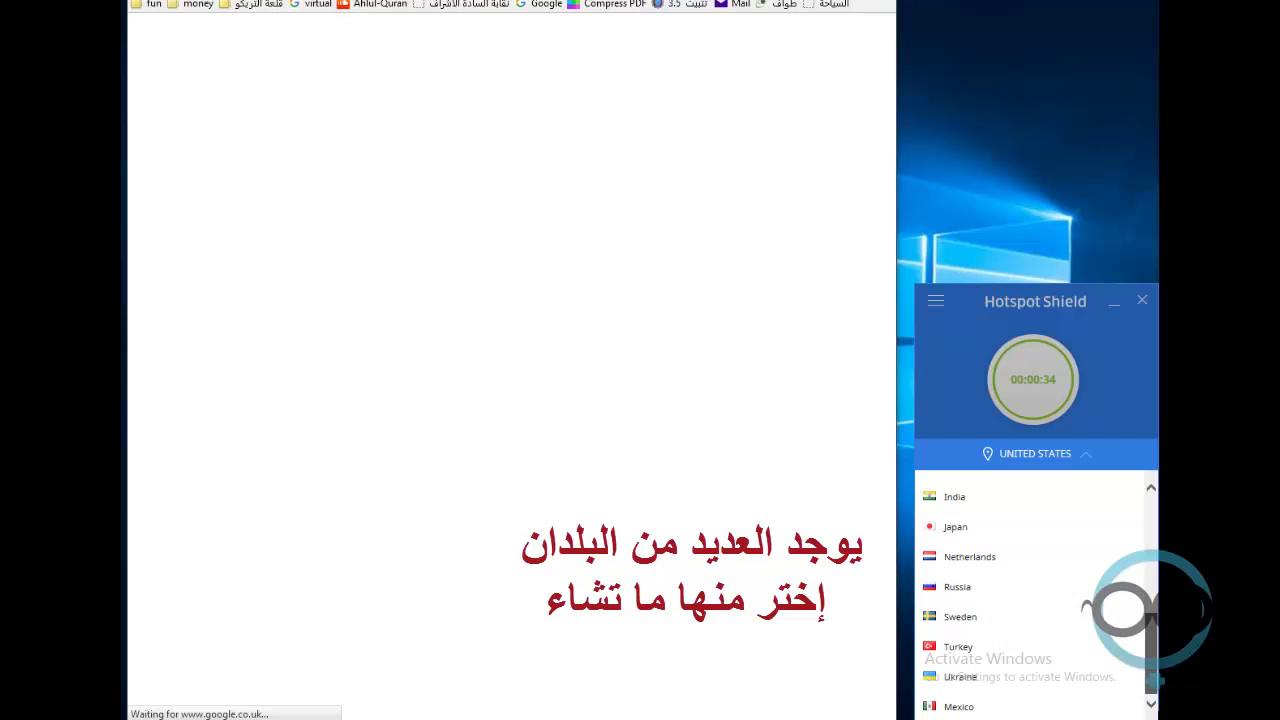
pyautogui.scroll(6, 1137, 568)
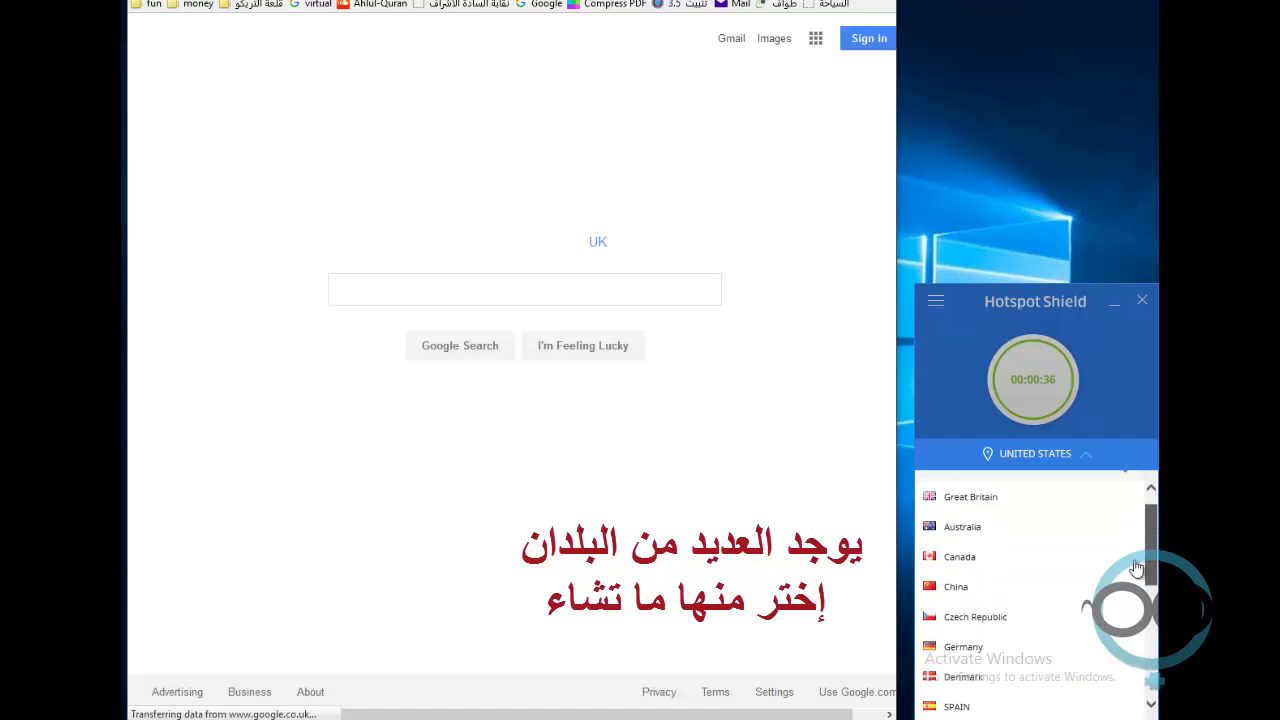
pyautogui.scroll(1, 1137, 568)
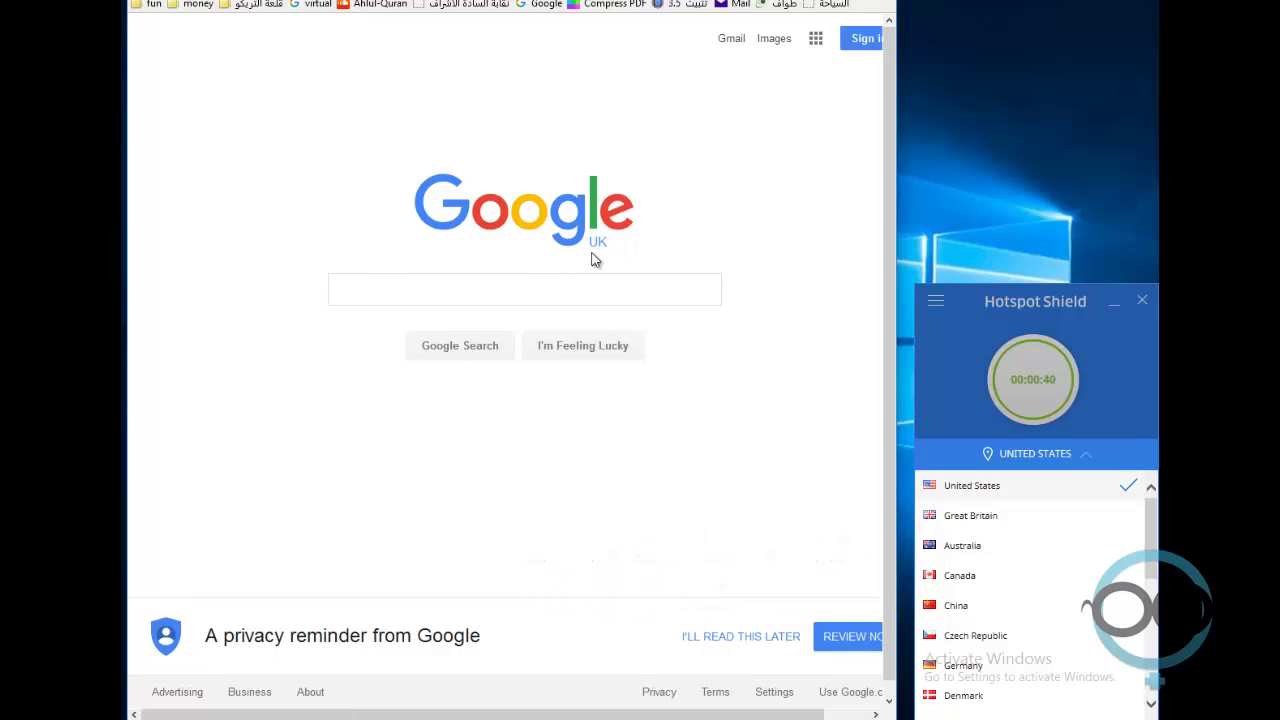
# - Switch the browser to full screen, search Google for "IP Address" and look over the results
pyautogui.click(564, 291)
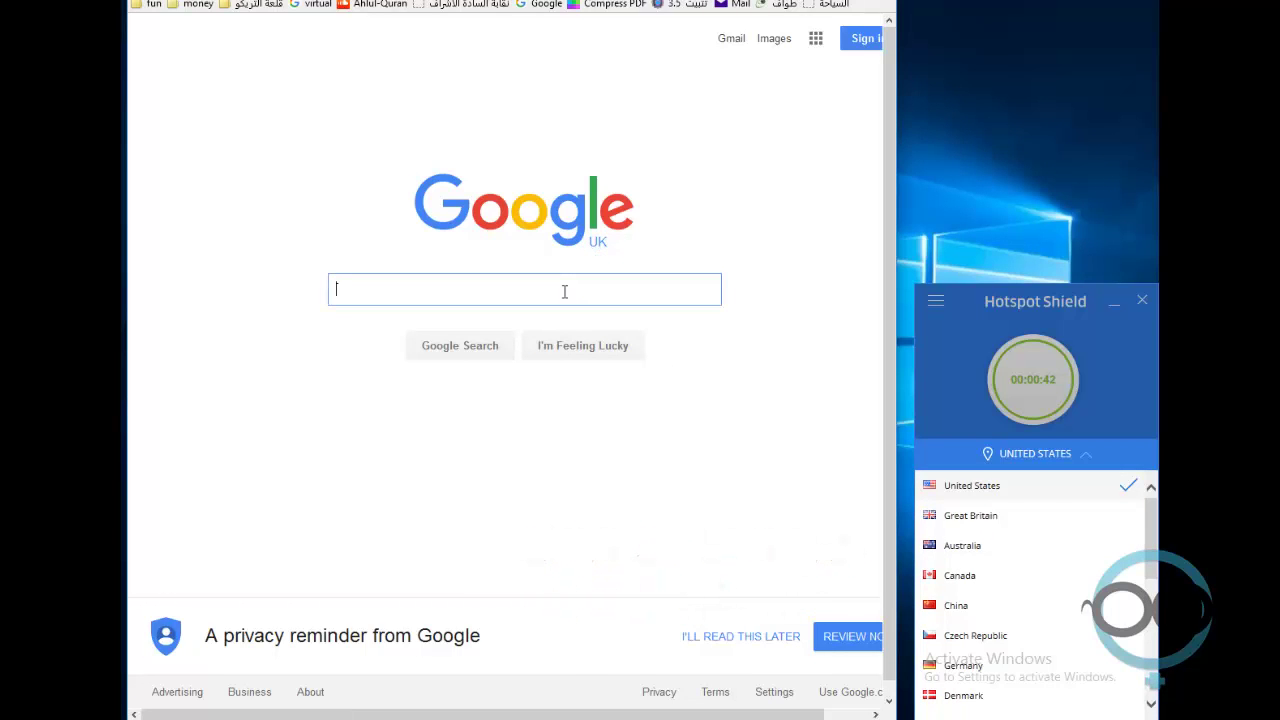
pyautogui.press('F11')
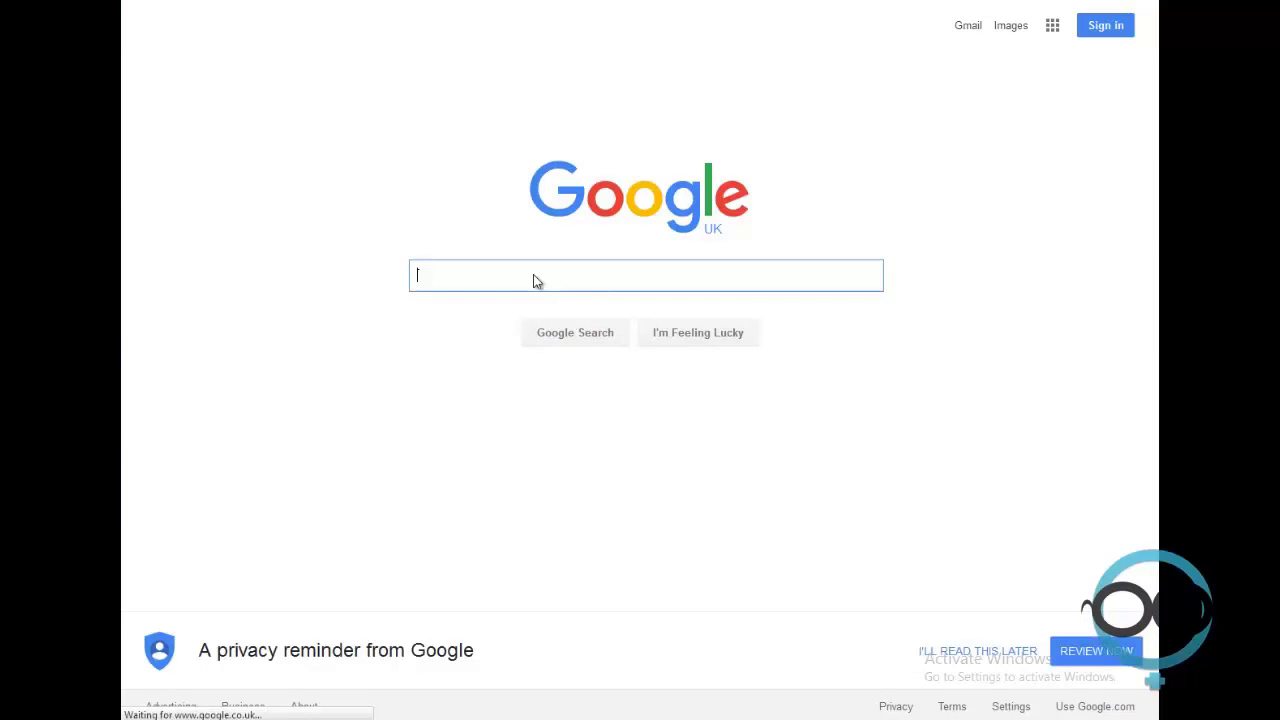
pyautogui.write('IP Address')
pyautogui.click(720, 36)
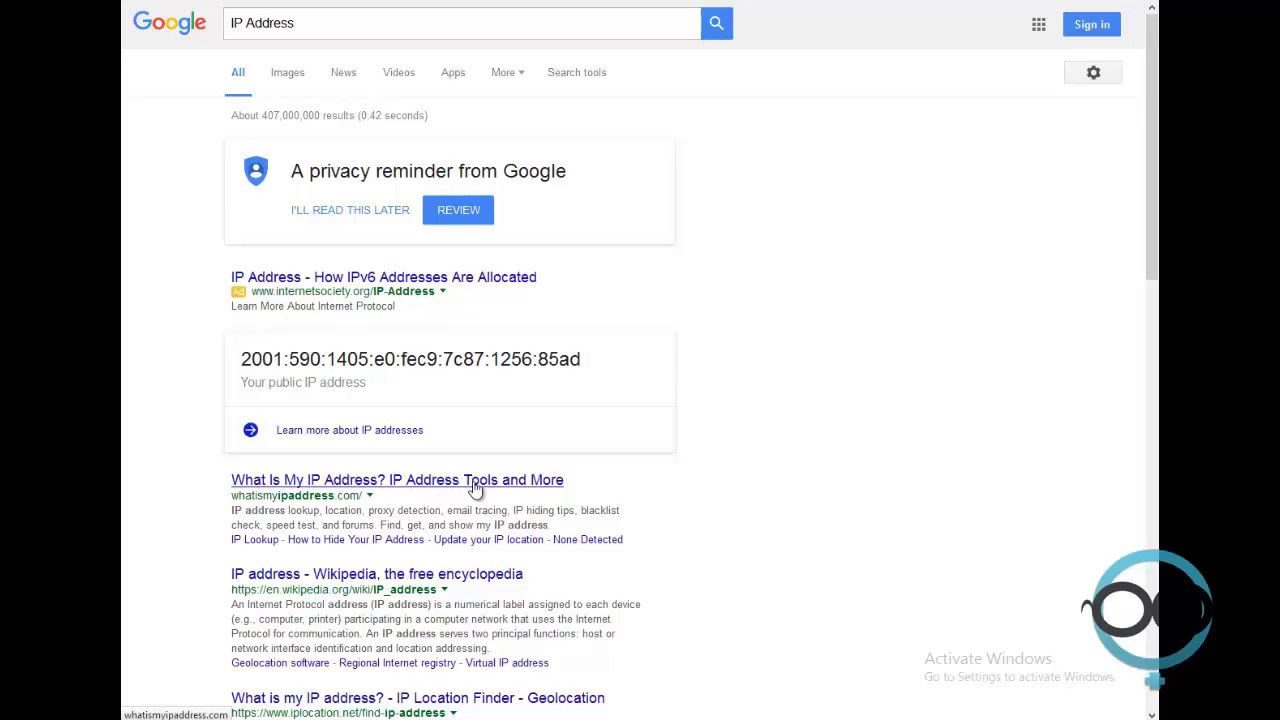
pyautogui.scroll(-3, 475, 489)
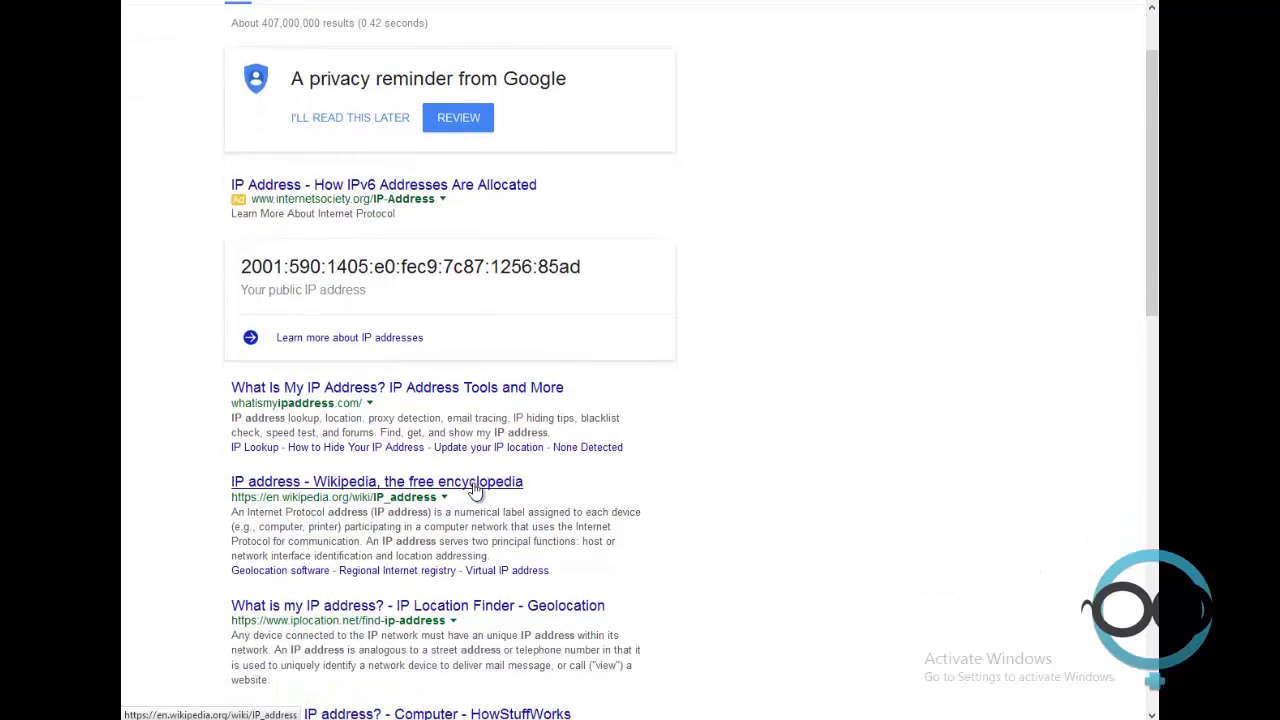
pyautogui.scroll(3, 475, 489)
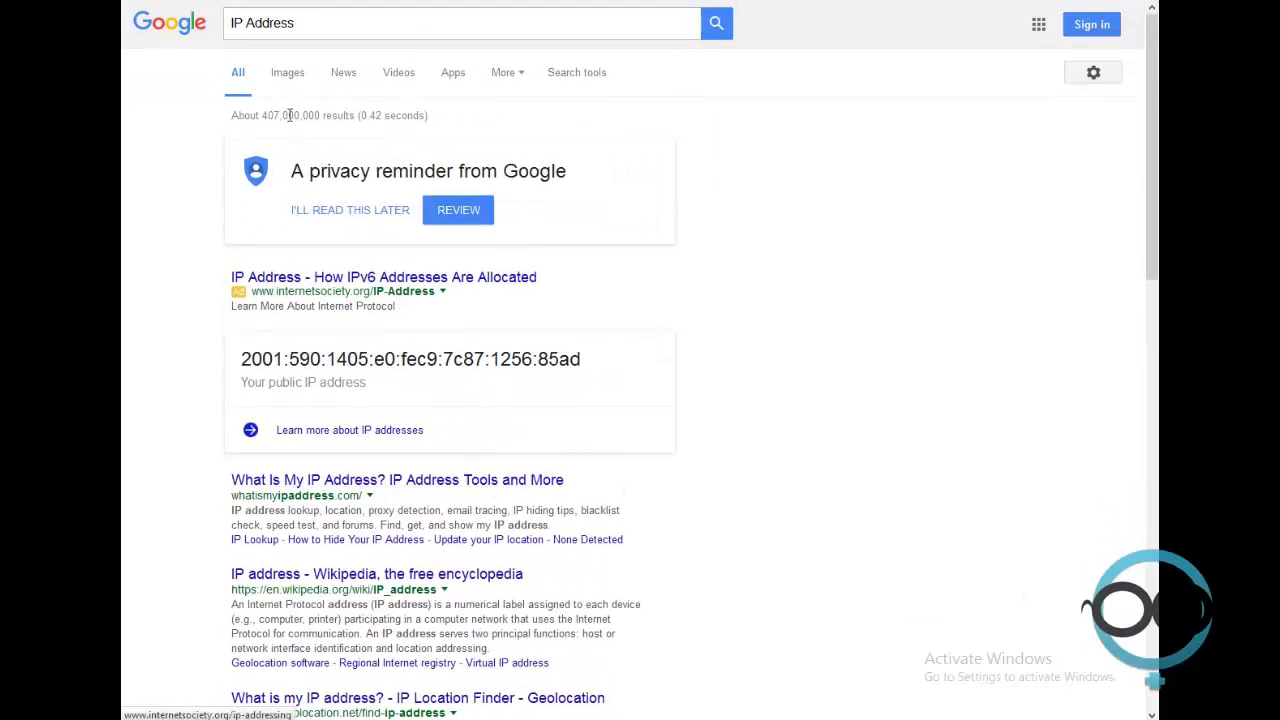
# - Change the search to the suggestion "show my ip address" and open the IP Location Finder result from iplocation.net
pyautogui.click(238, 23)
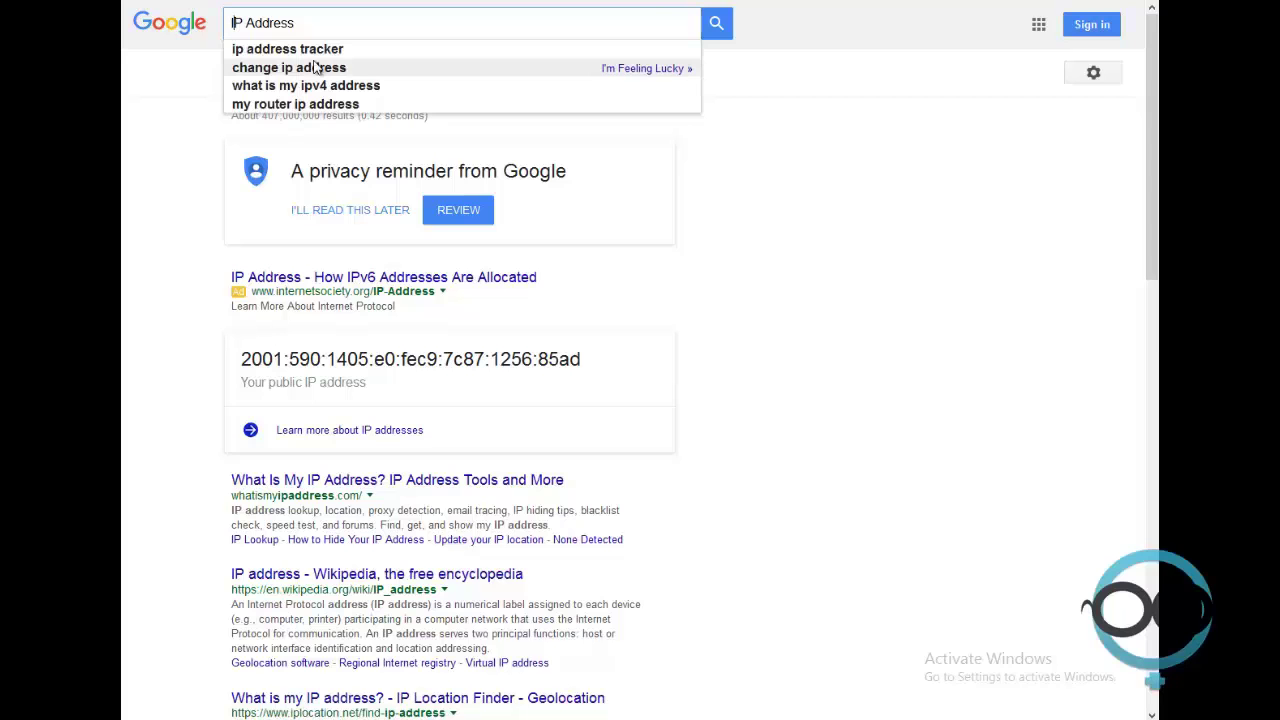
pyautogui.write('show')
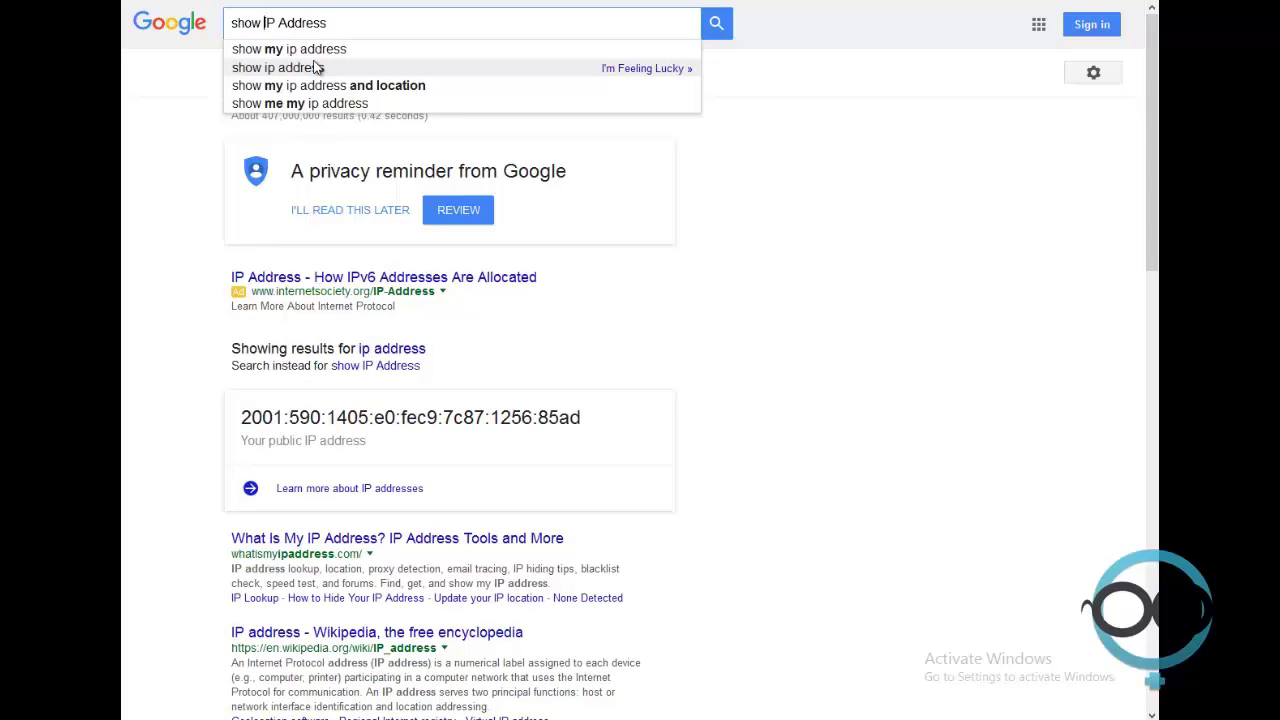
pyautogui.click(322, 56)
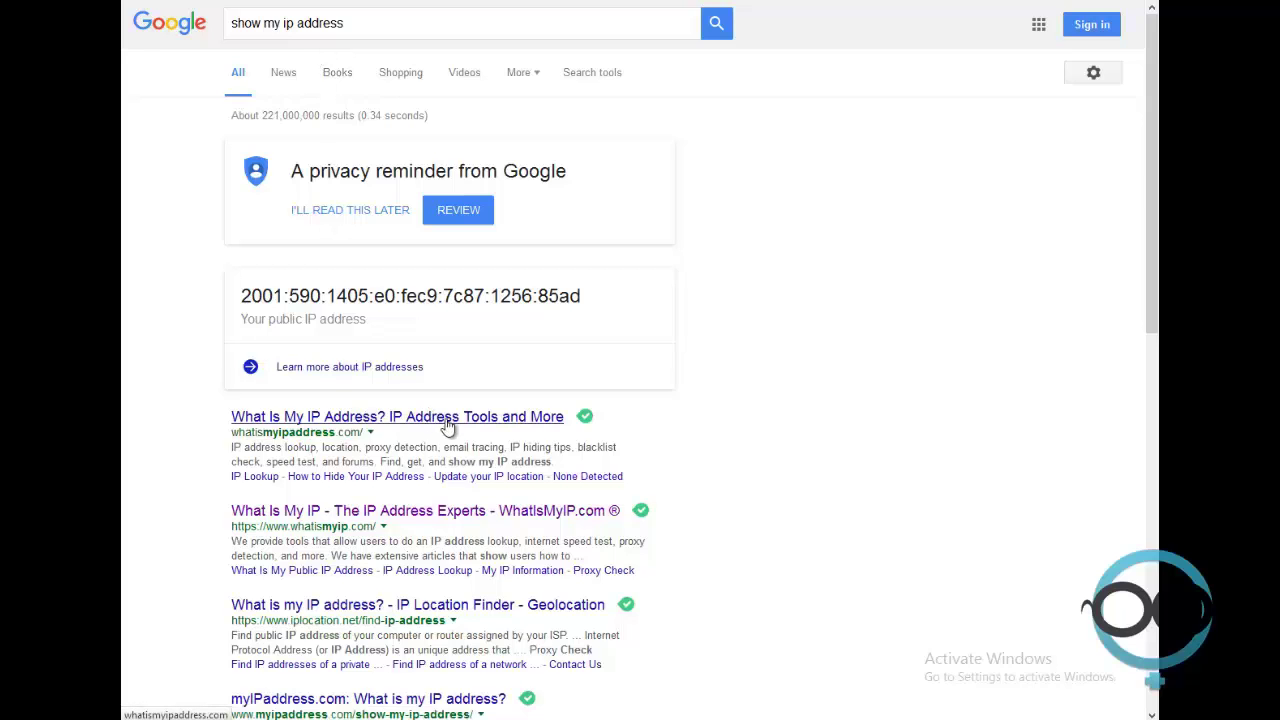
pyautogui.click(540, 605)
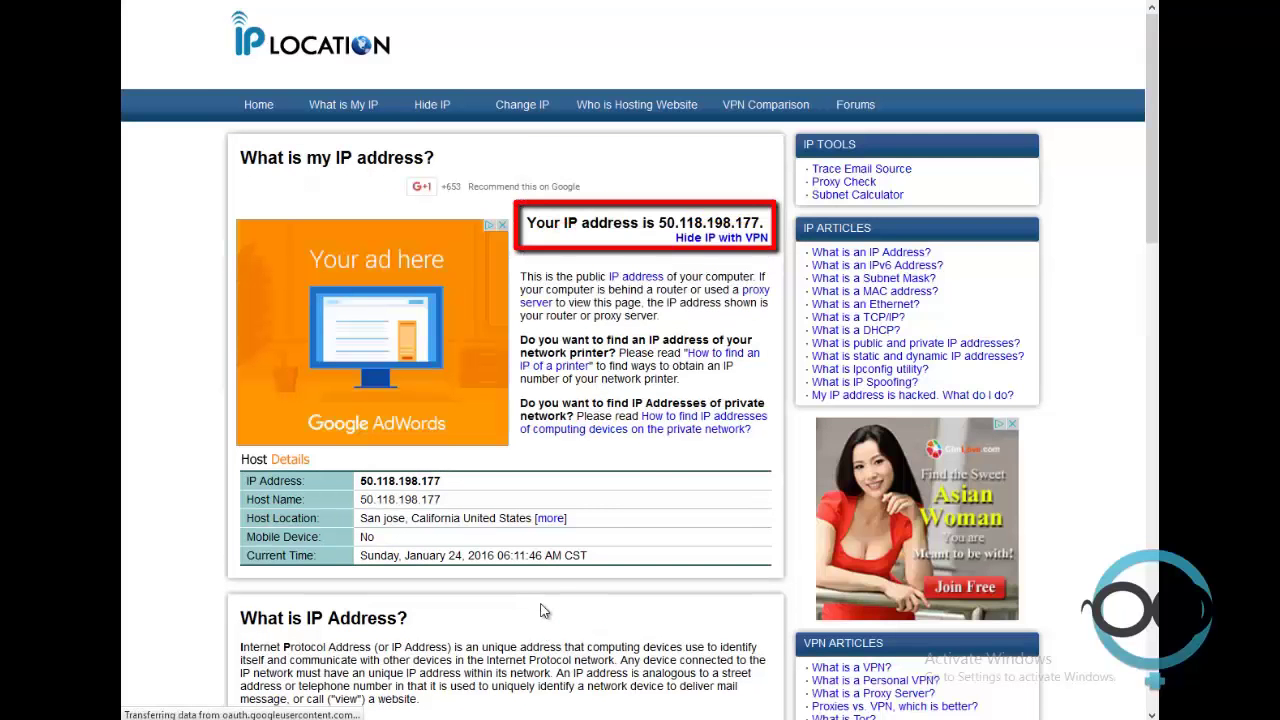
# - Examine the public IP address, host location and current time on the IP Location page, and skim the rest of the page
pyautogui.moveTo(760, 222)
pyautogui.mouseDown()
pyautogui.moveTo(670, 224)
pyautogui.moveTo(612, 257)
pyautogui.moveTo(752, 223)
pyautogui.mouseUp()
pyautogui.click(563, 231)
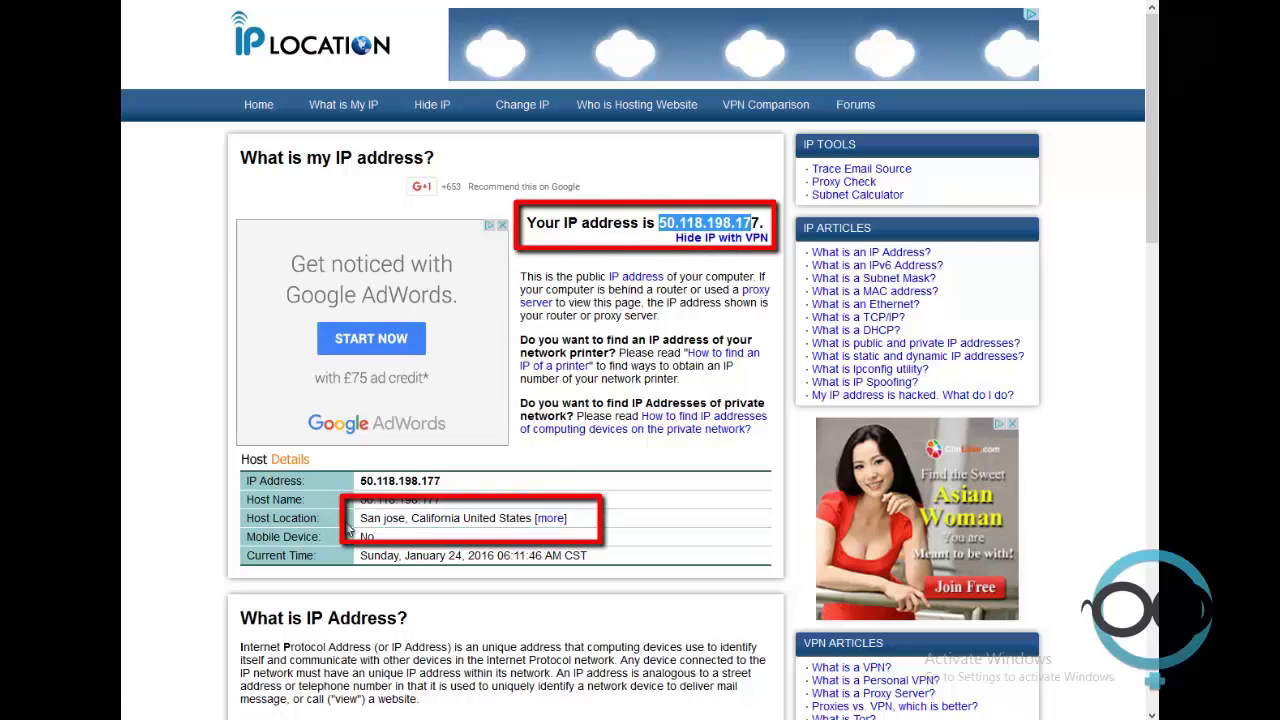
pyautogui.moveTo(447, 481); pyautogui.dragTo(530, 518)
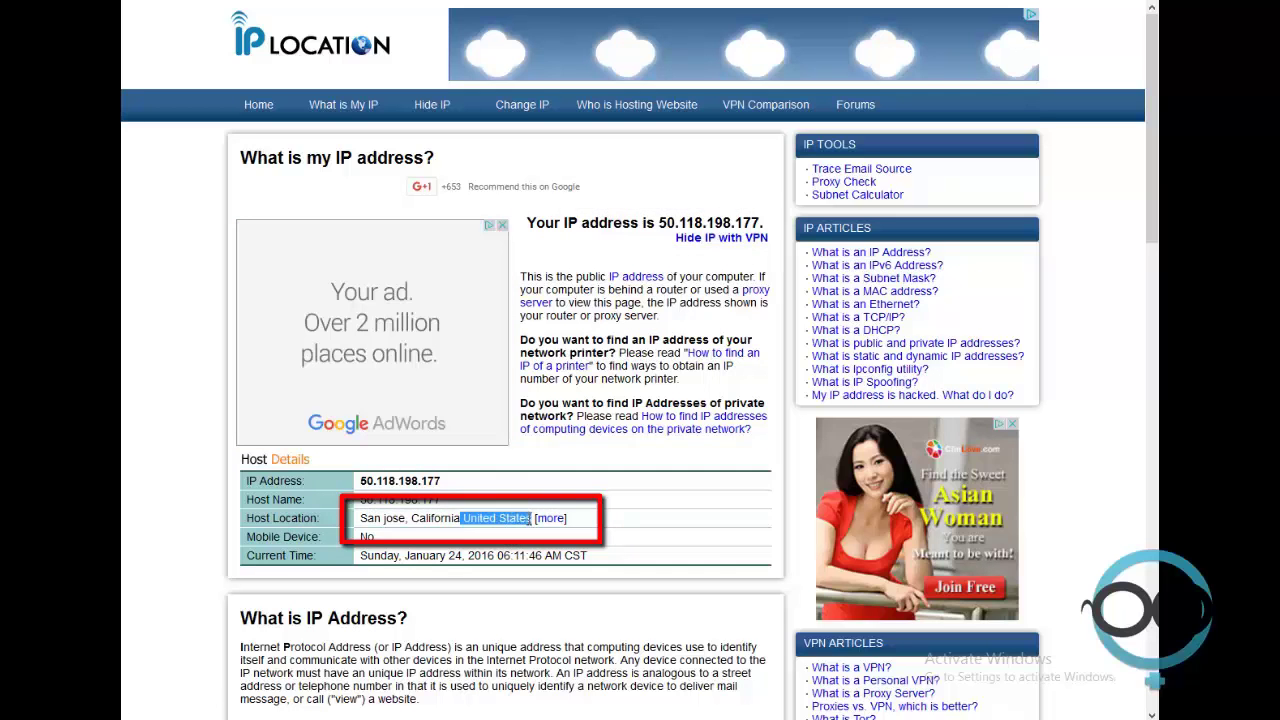
pyautogui.moveTo(366, 556); pyautogui.dragTo(603, 561)
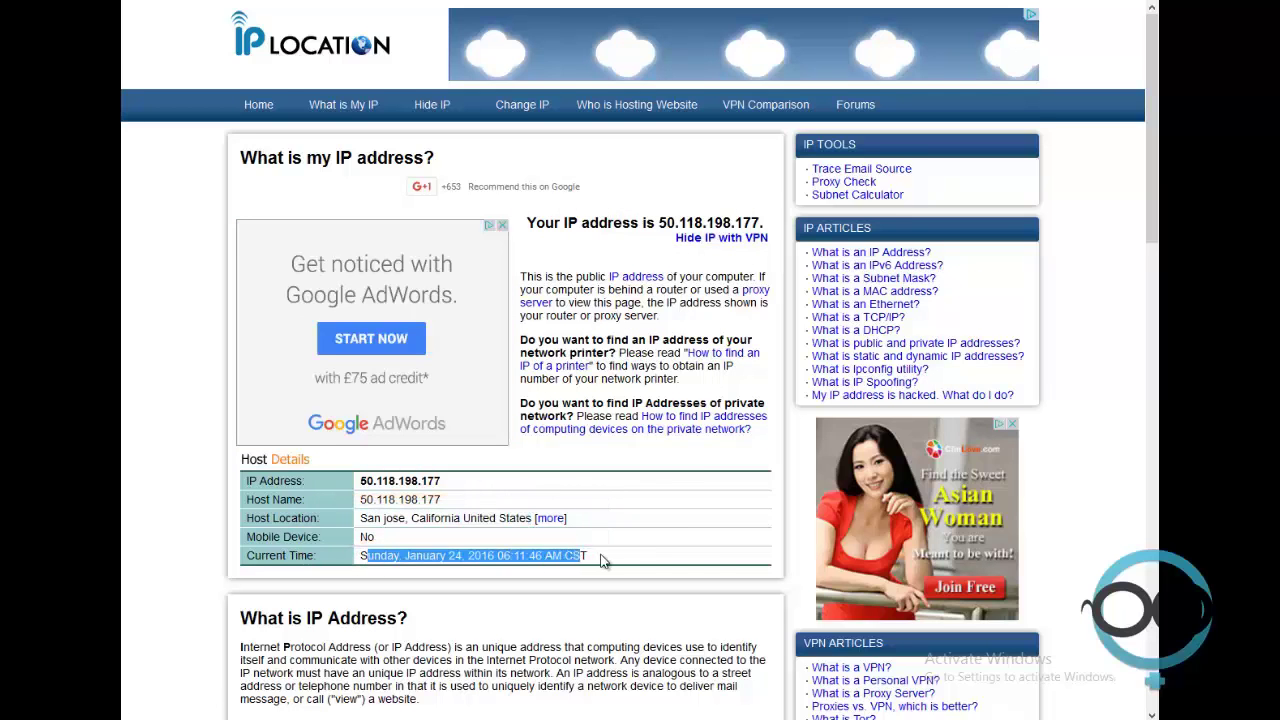
pyautogui.scroll(-7, 600, 560)
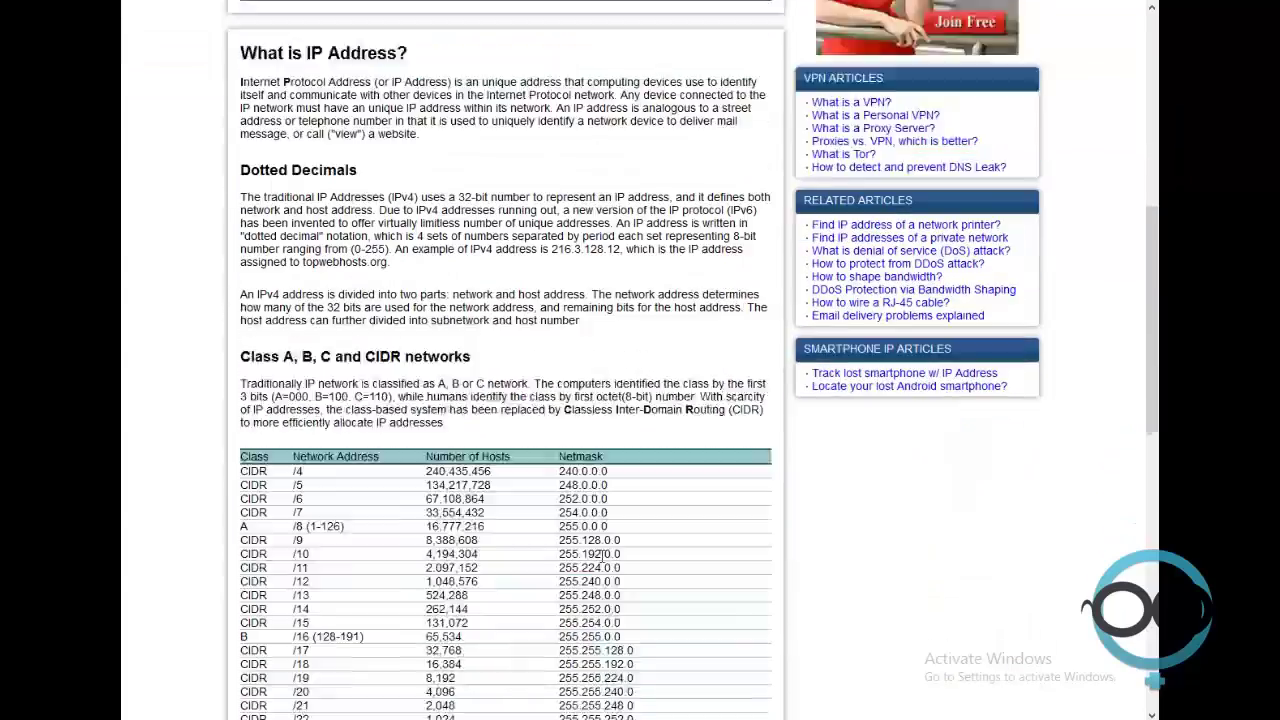
pyautogui.scroll(-4, 602, 558)
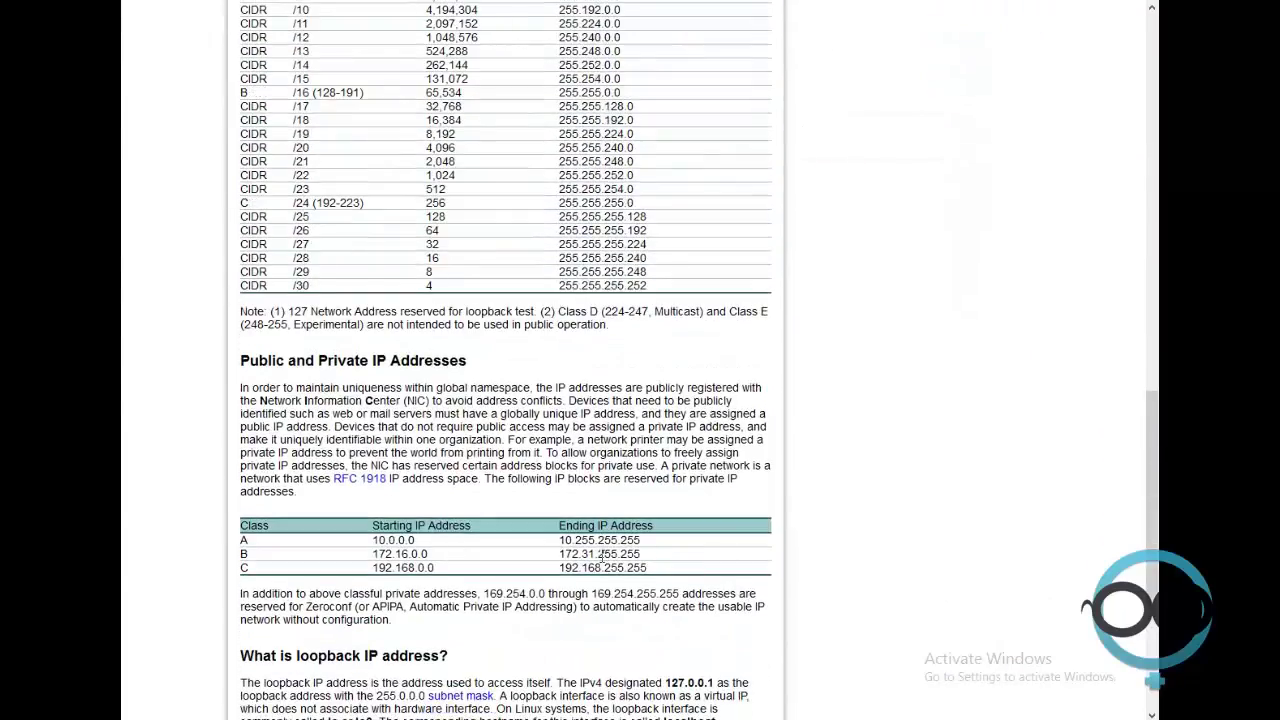
pyautogui.scroll(-2, 602, 558)
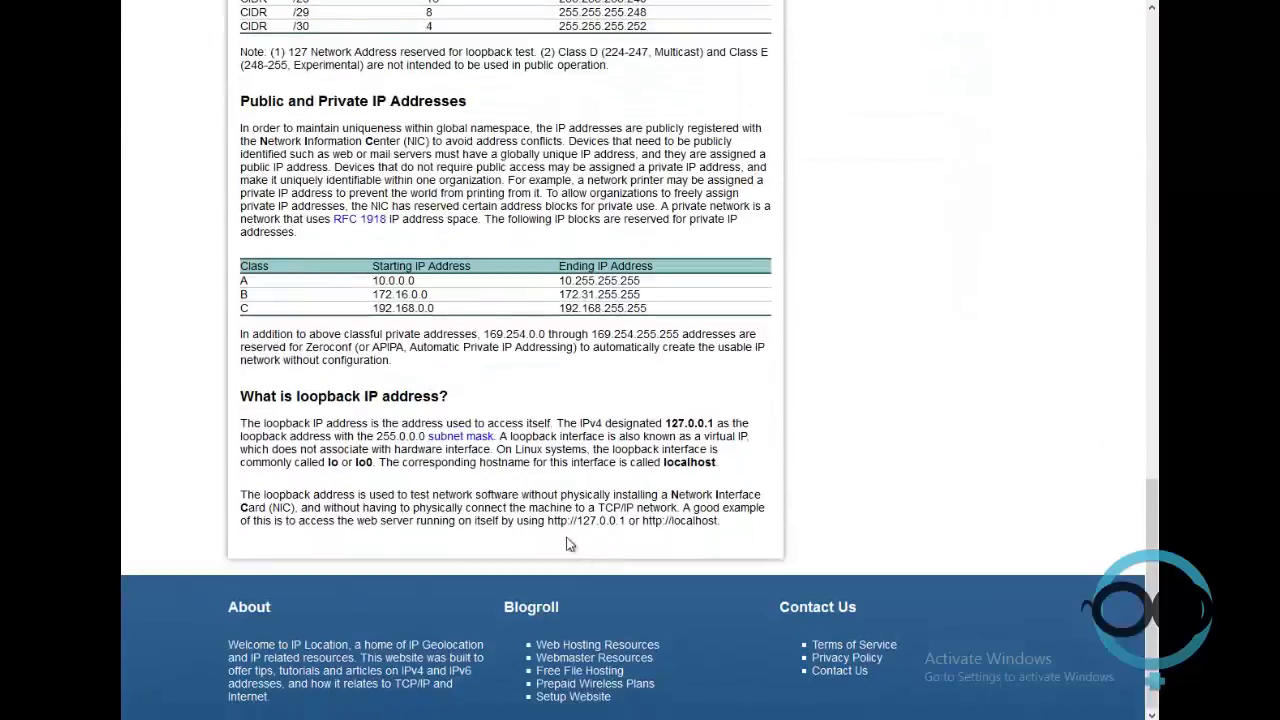
pyautogui.scroll(5, 533, 423)
pyautogui.scroll(10, 533, 423)
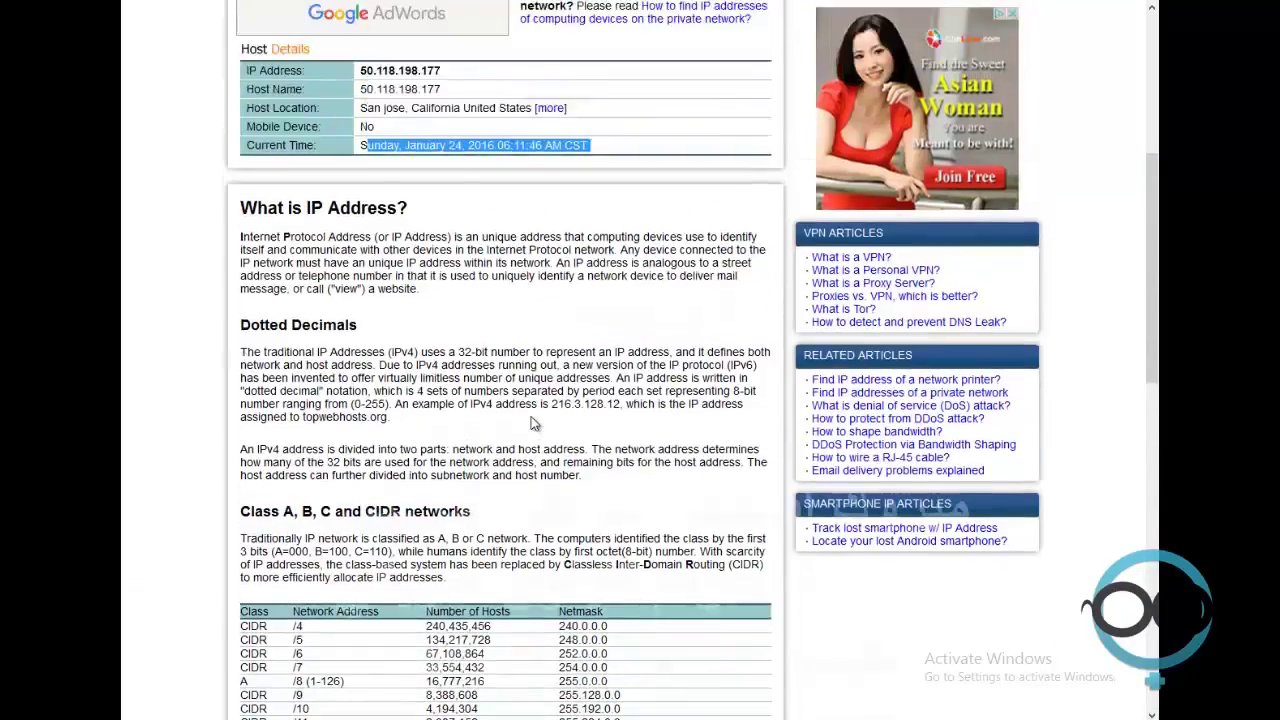